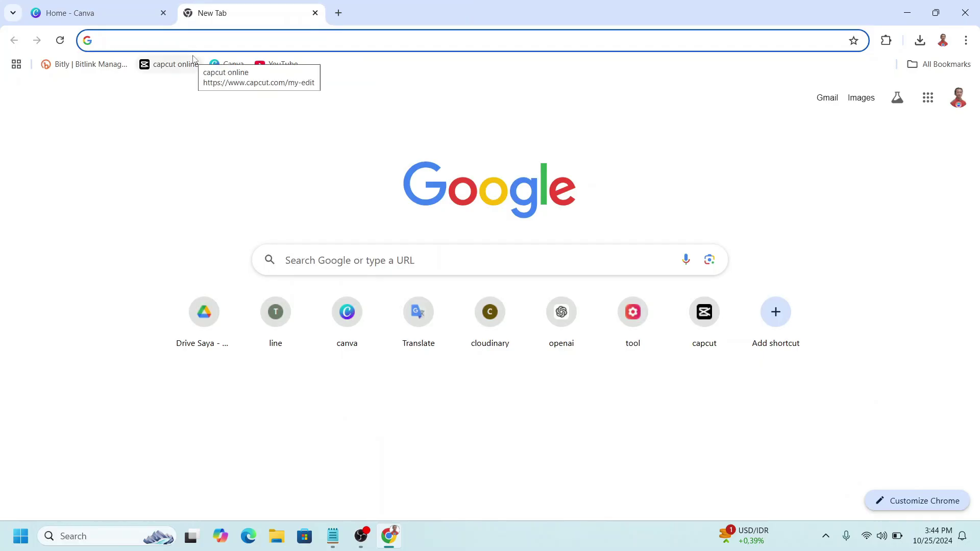
Go to the Pacdora website and search its mockups for COFFEE TIN CANS
{"action": "type", "text": "PACDO"}
{"action": "key", "text": "Return"}
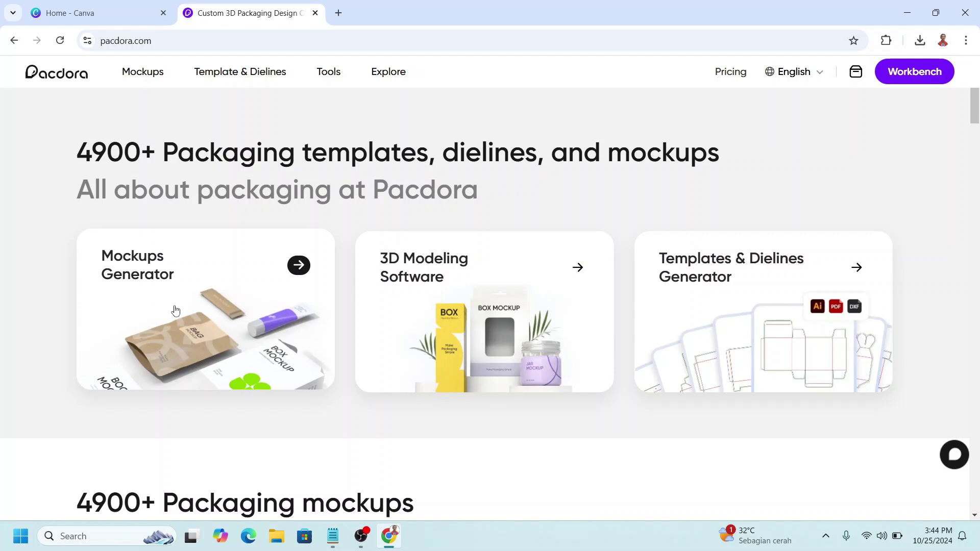
{"action": "left_click", "coordinate": [379, 240]}
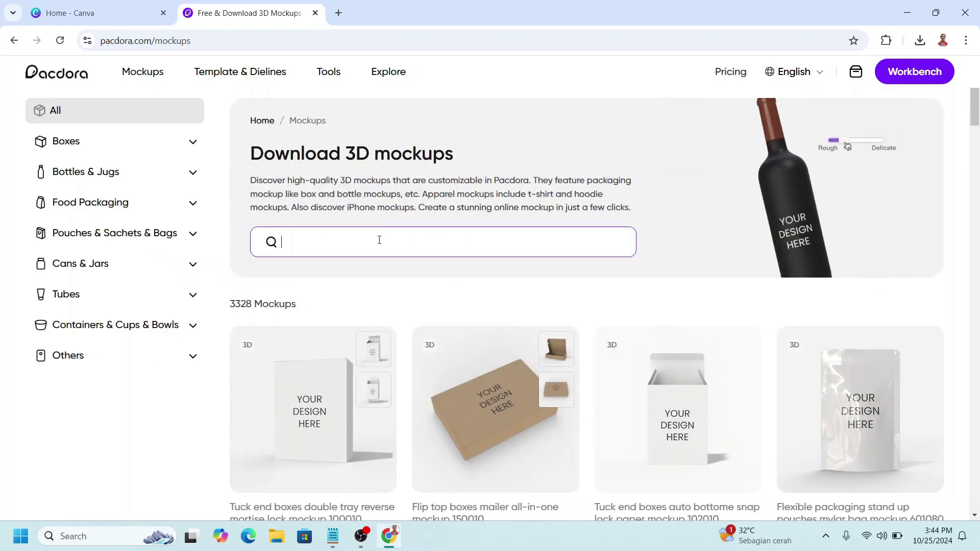
{"action": "type", "text": "coFFEE TIN CAN"}
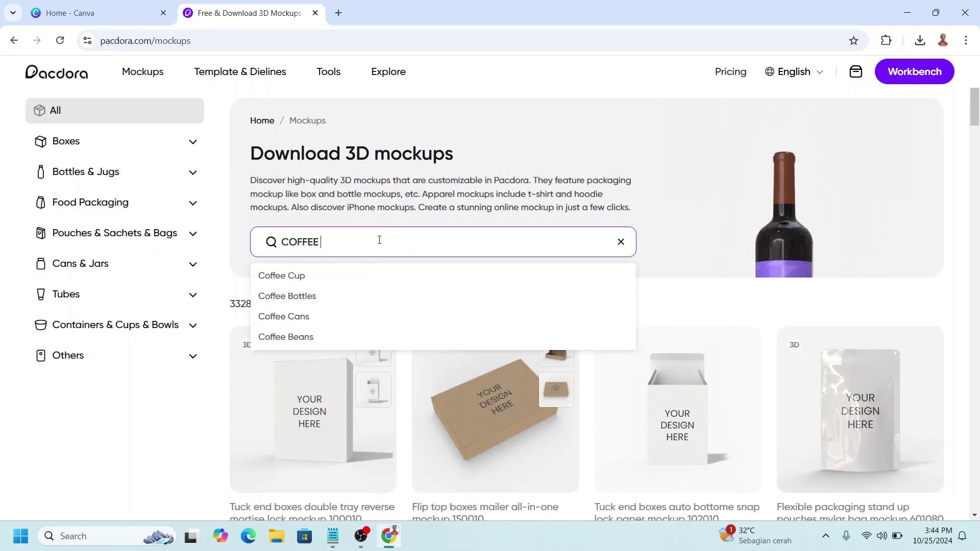
{"action": "type", "text": "S"}
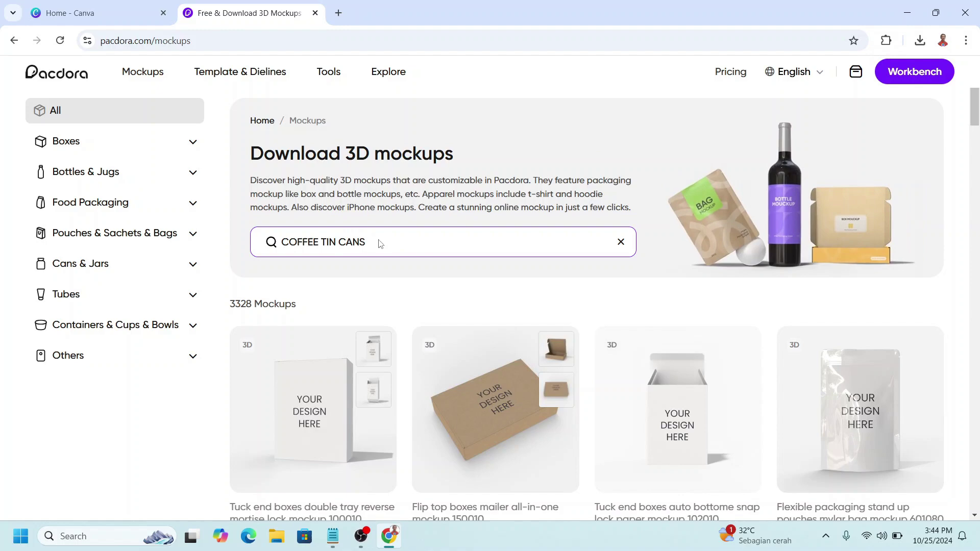
{"action": "key", "text": "Return"}
Open the 8.3oz 250ml soda can mockup and its 165.3 × 136.1 mm label design area
{"action": "scroll", "coordinate": [435, 264], "scroll_direction": "down", "scroll_amount": 8}
{"action": "scroll", "coordinate": [434, 264], "scroll_direction": "down", "scroll_amount": 15}
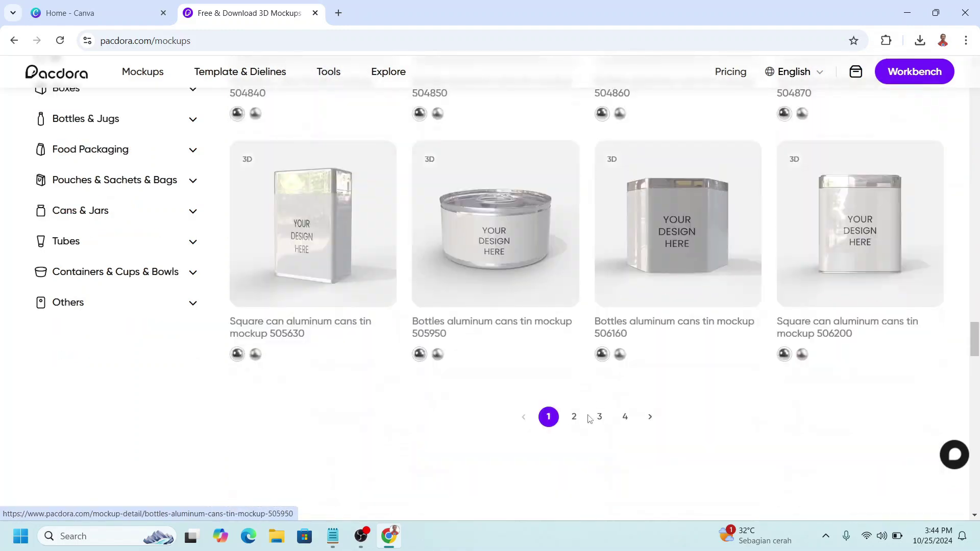
{"action": "left_click", "coordinate": [566, 411]}
{"action": "scroll", "coordinate": [579, 394], "scroll_direction": "down", "scroll_amount": 8}
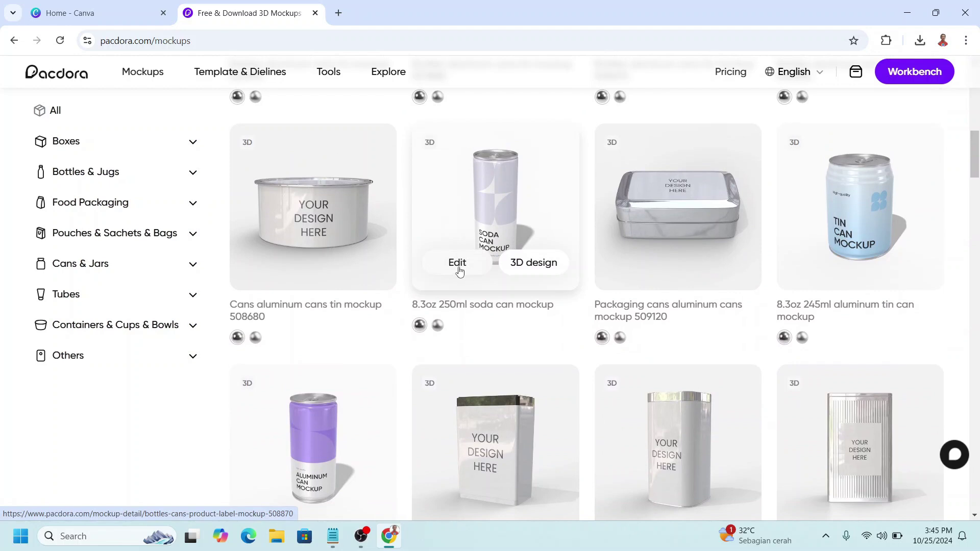
{"action": "left_click", "coordinate": [457, 264]}
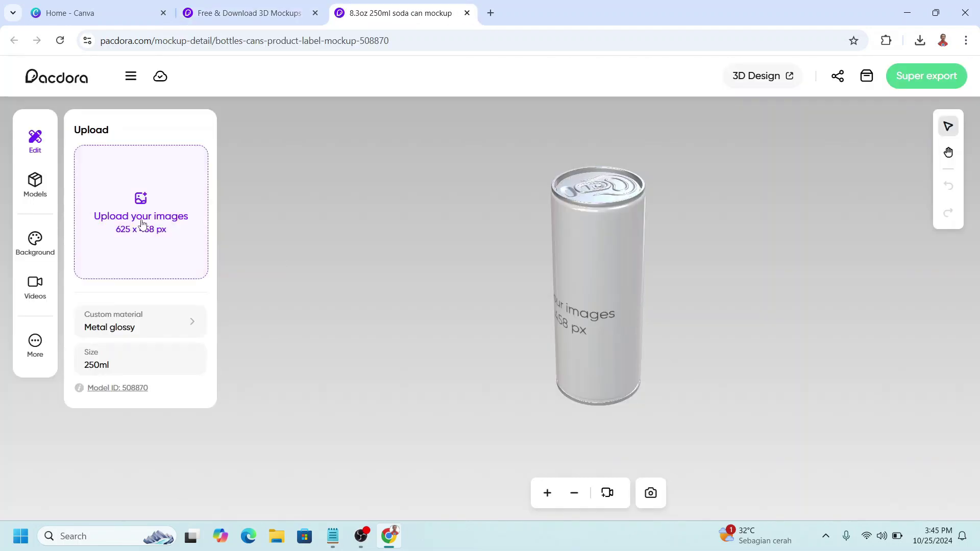
{"action": "left_click", "coordinate": [151, 213]}
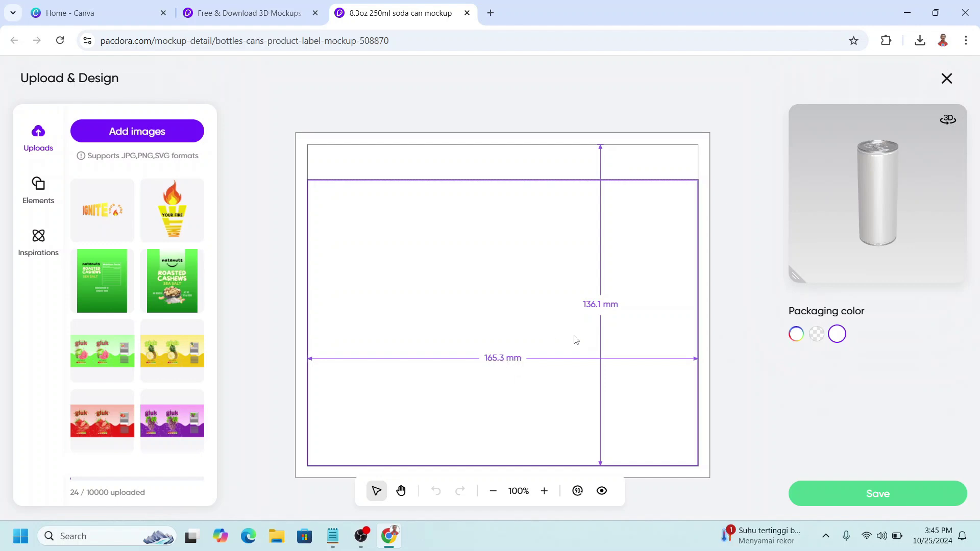
Create a custom-size Canva design in millimetres, 165.3 wide by 136.1 high
{"action": "left_click", "coordinate": [82, 11]}
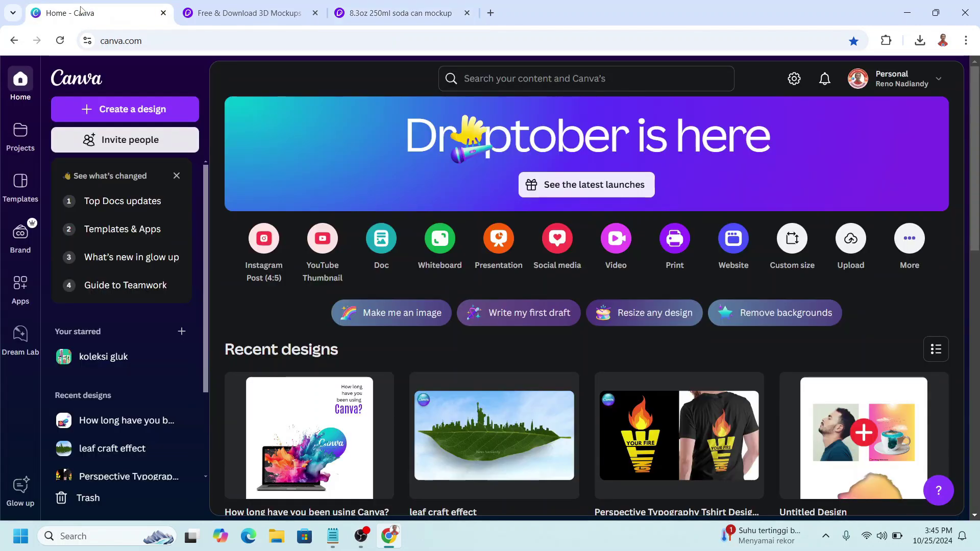
{"action": "left_click", "coordinate": [121, 116]}
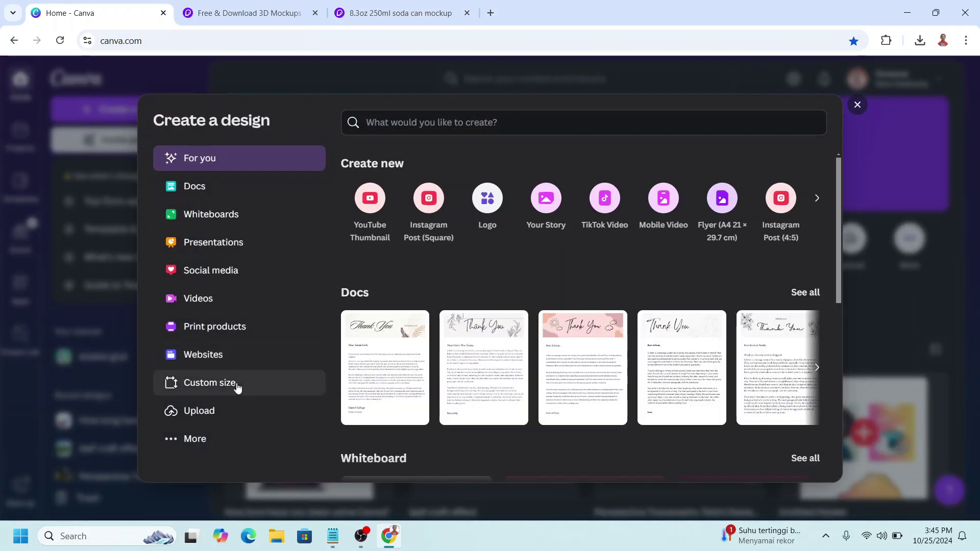
{"action": "left_click", "coordinate": [236, 386]}
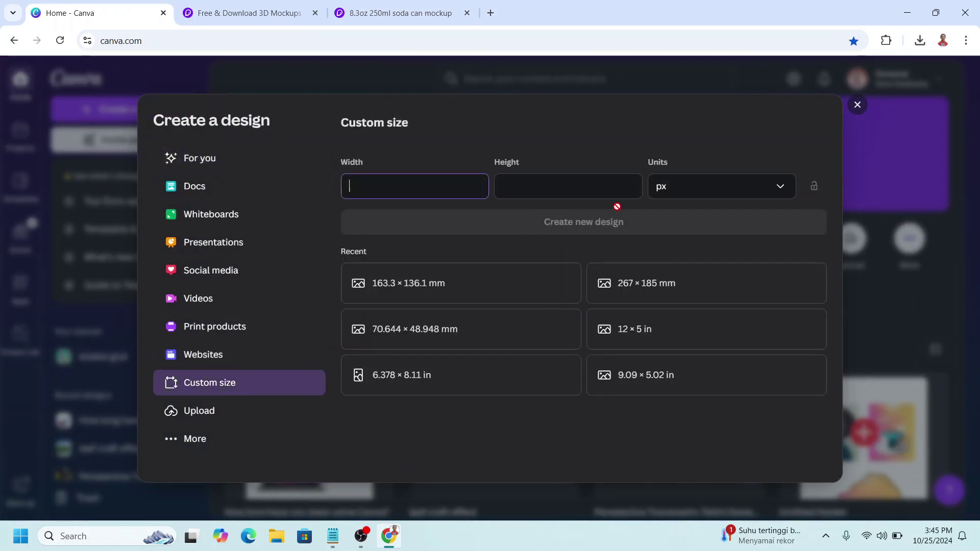
{"action": "left_click", "coordinate": [703, 195]}
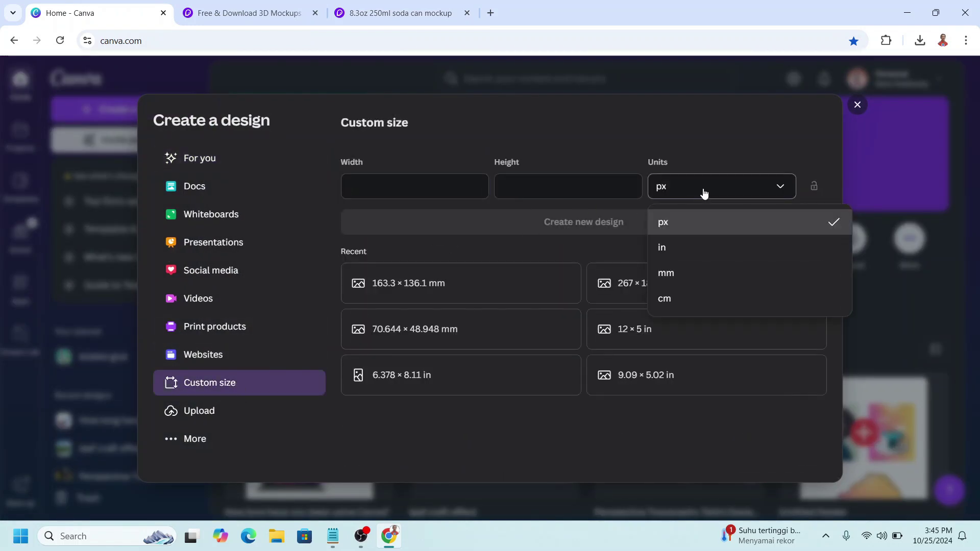
{"action": "left_click", "coordinate": [690, 279]}
{"action": "key", "text": "ctrl+3"}
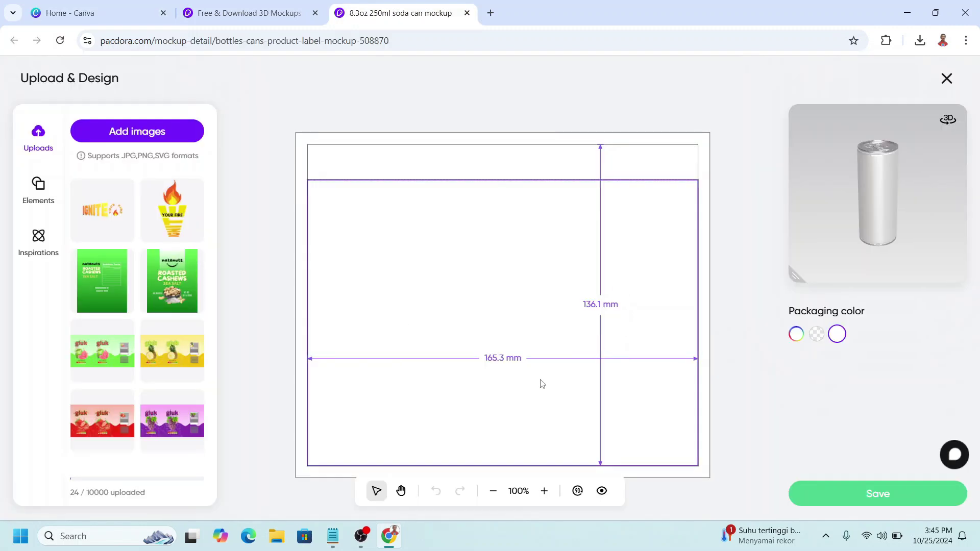
{"action": "key", "text": "ctrl+1"}
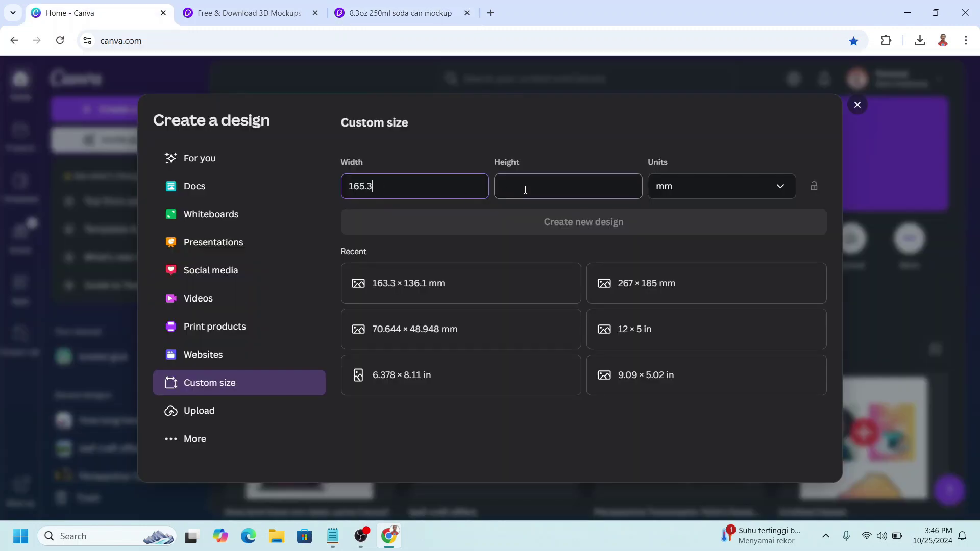
{"action": "left_click", "coordinate": [508, 191]}
{"action": "type", "text": "136.1"}
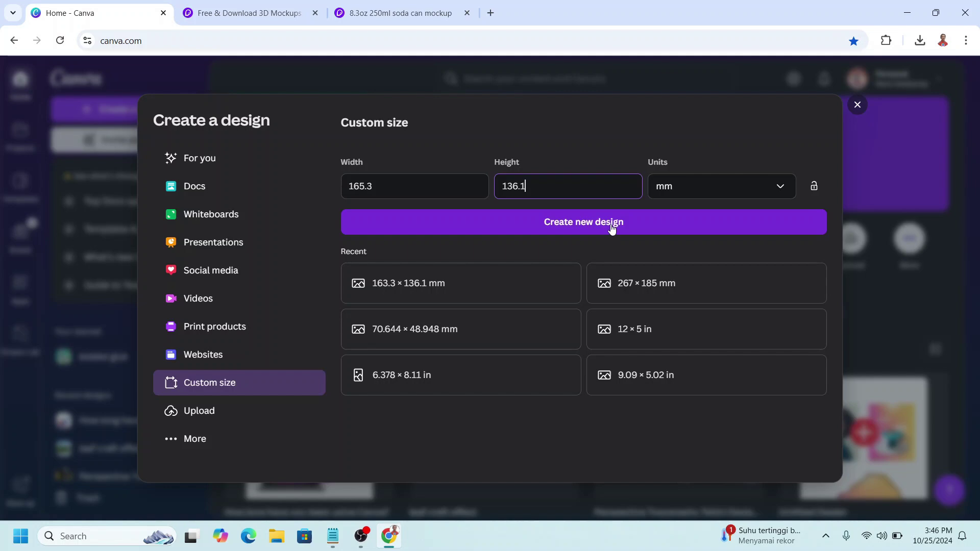
{"action": "left_click", "coordinate": [612, 228]}
Add custom page guides with 3 columns, gap 0 and margin 0
{"action": "left_click", "coordinate": [58, 75]}
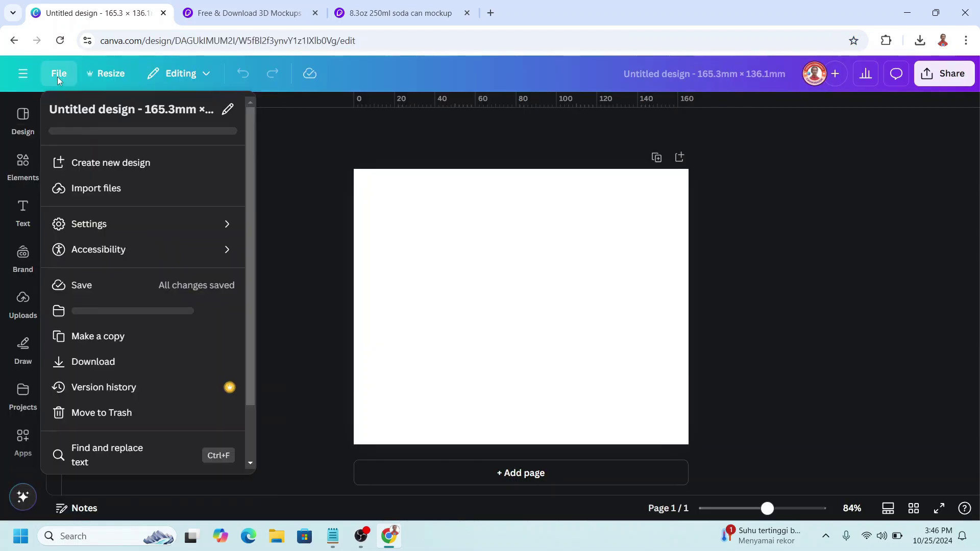
{"action": "mouse_move", "coordinate": [110, 231]}
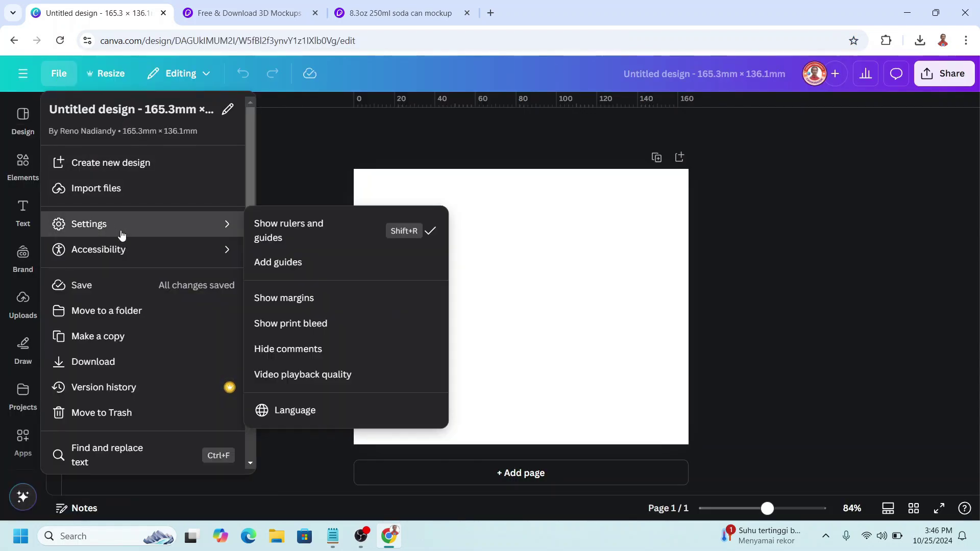
{"action": "left_click", "coordinate": [292, 265]}
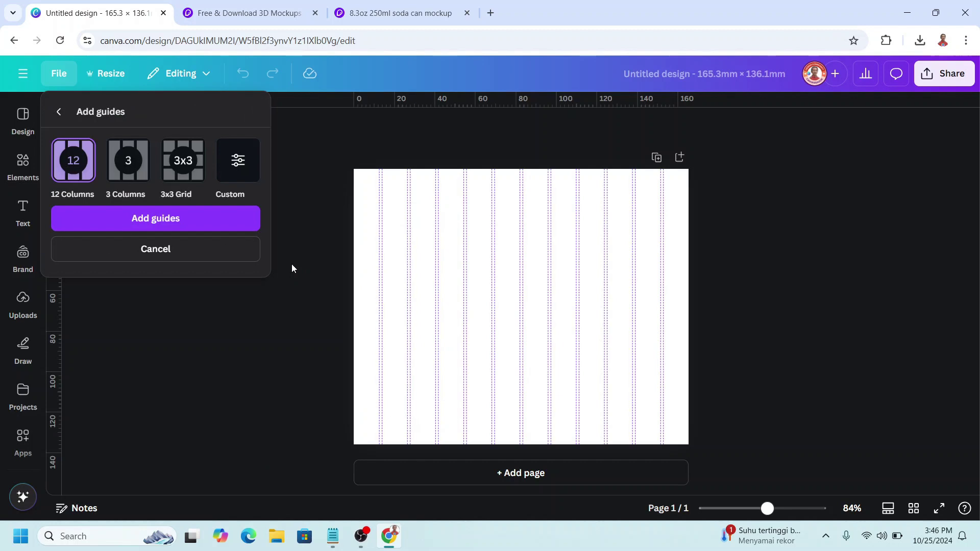
{"action": "left_click", "coordinate": [233, 160]}
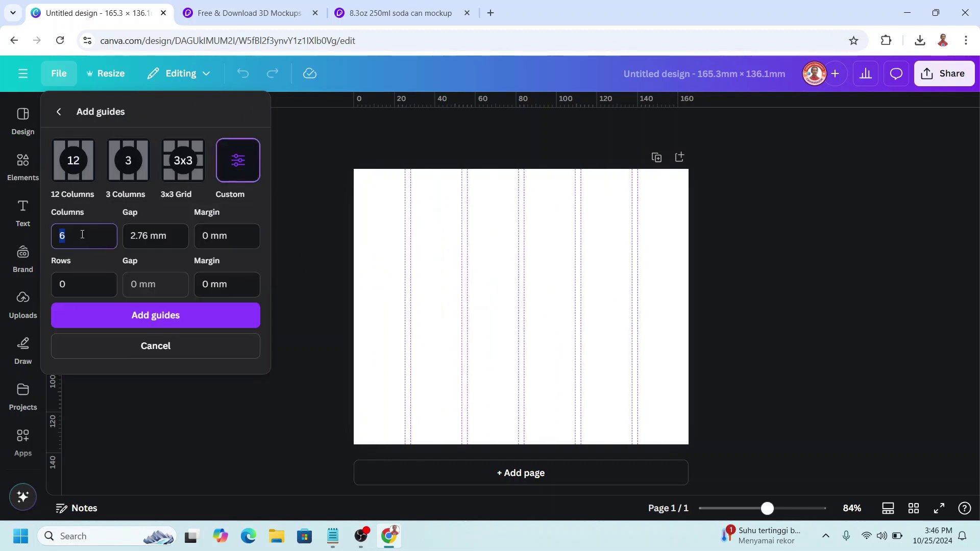
{"action": "left_click", "coordinate": [159, 235]}
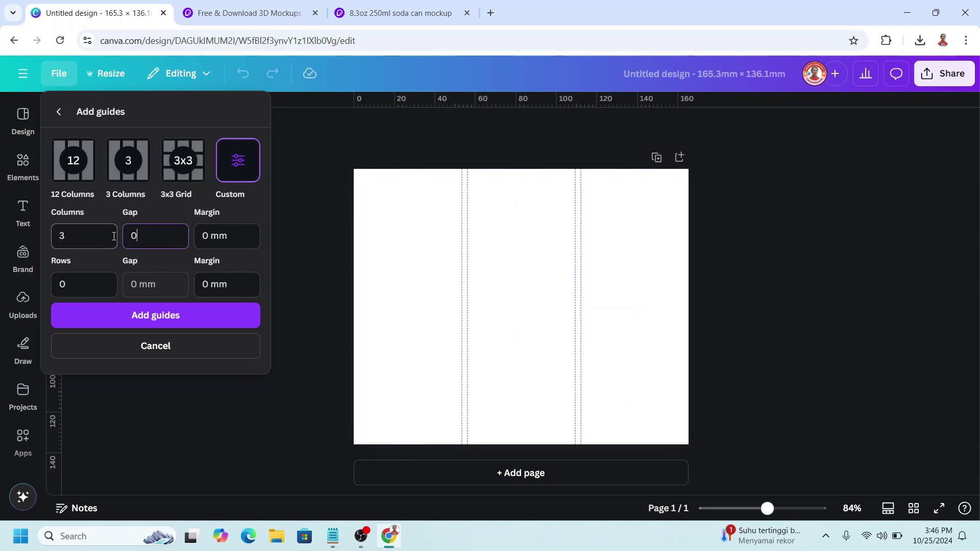
{"action": "left_click", "coordinate": [207, 318]}
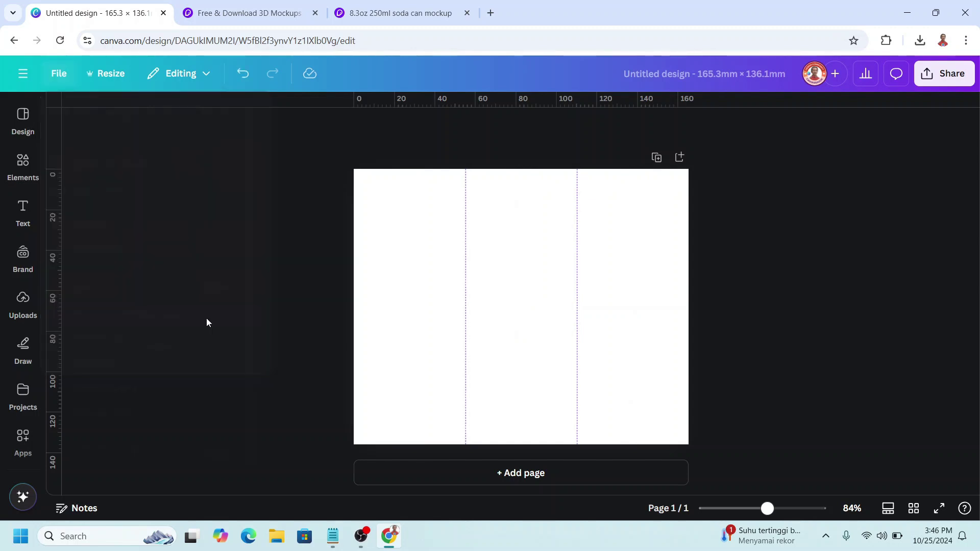
Add a square, stretch it across the full width of the page's top, and colour it black
{"action": "left_click", "coordinate": [7, 167]}
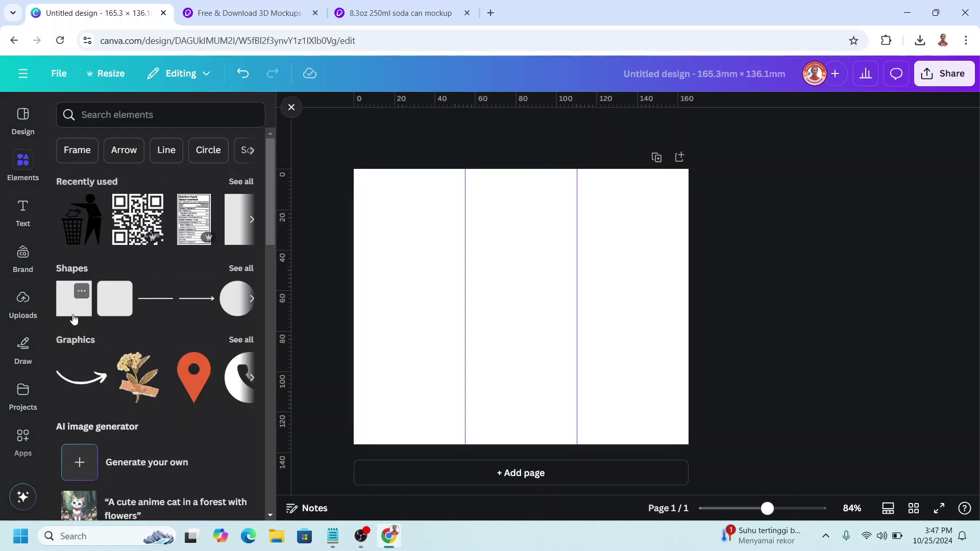
{"action": "left_click", "coordinate": [73, 299]}
{"action": "left_click_drag", "start_coordinate": [560, 308], "coordinate": [419, 221]}
{"action": "left_click_drag", "start_coordinate": [436, 253], "coordinate": [688, 340]}
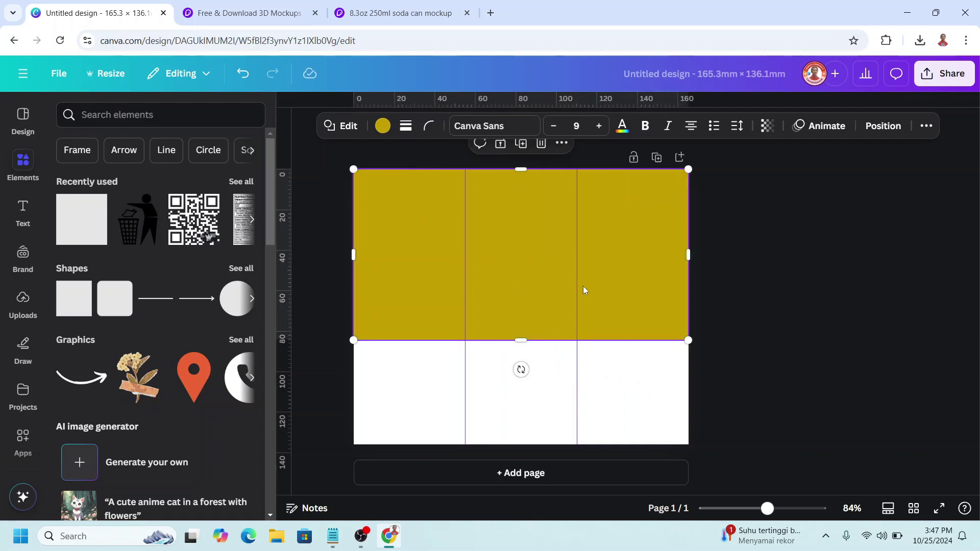
{"action": "left_click", "coordinate": [387, 130]}
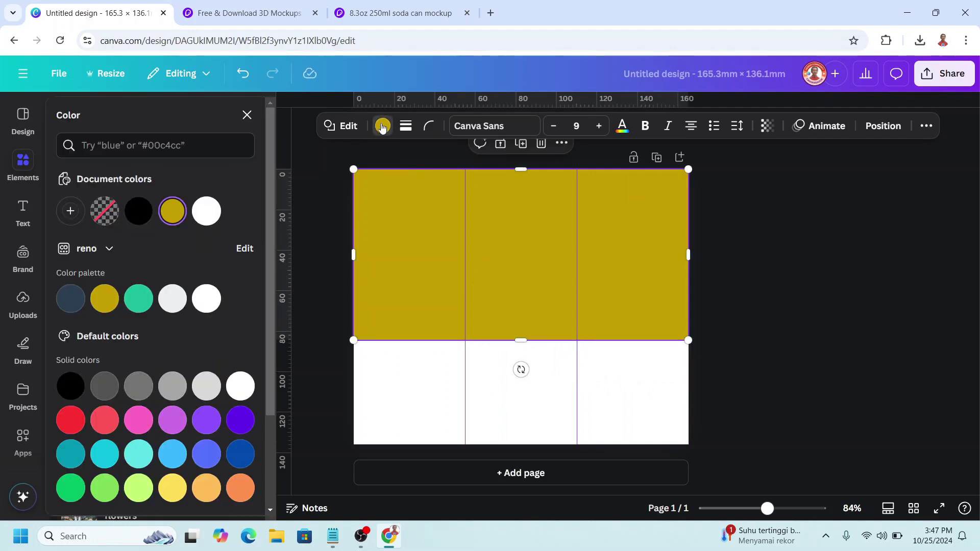
{"action": "left_click", "coordinate": [144, 204]}
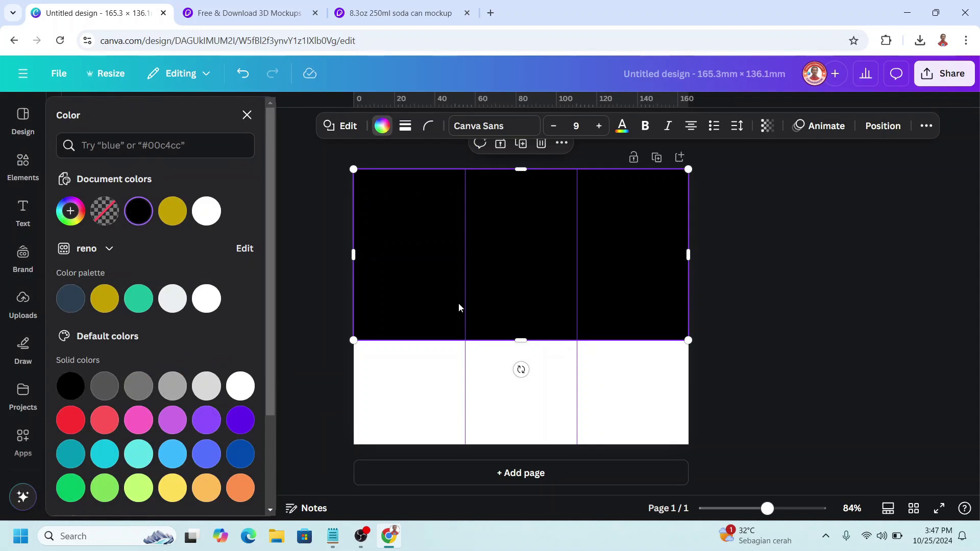
Add the uploaded VEDO image, resize it to fit the middle column, and duplicate it into the right column
{"action": "left_click", "coordinate": [23, 301]}
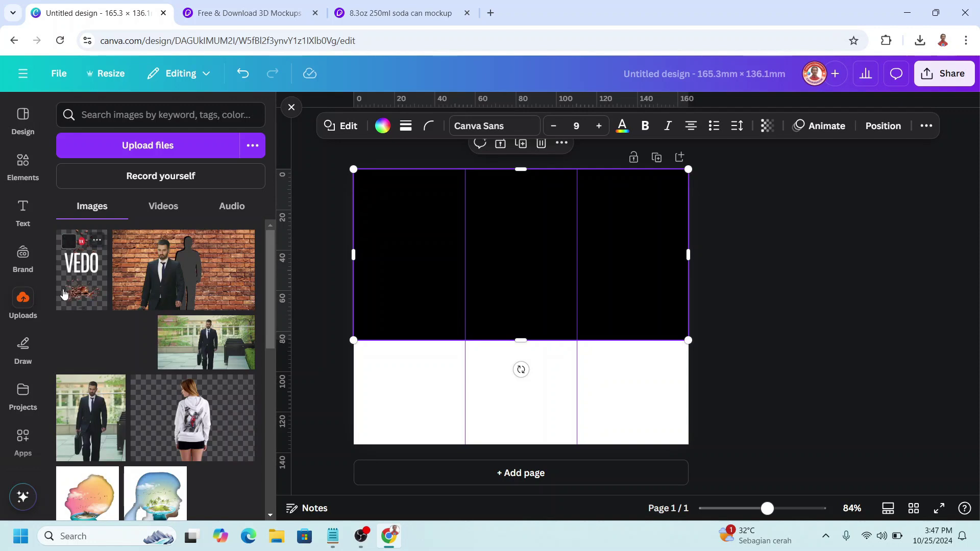
{"action": "left_click", "coordinate": [79, 280]}
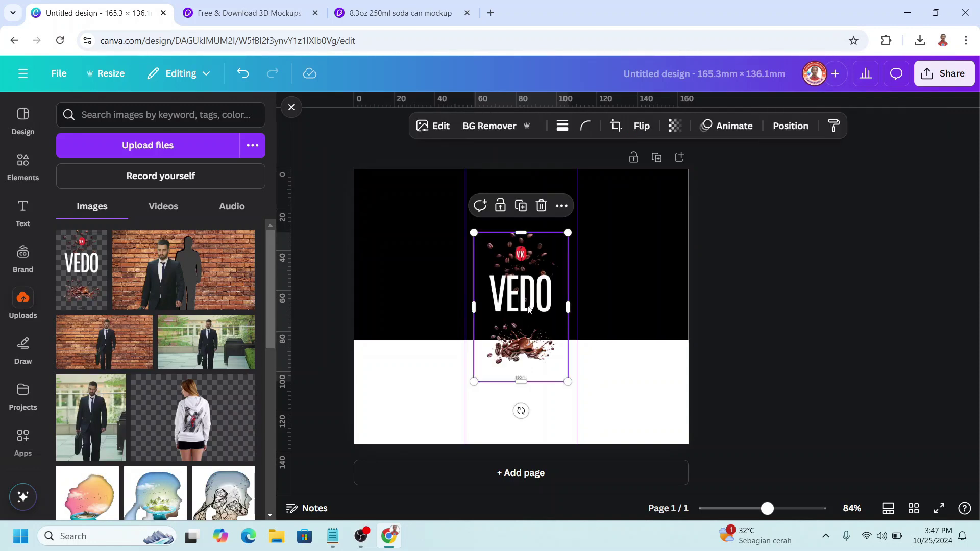
{"action": "left_click_drag", "start_coordinate": [568, 381], "coordinate": [615, 451]}
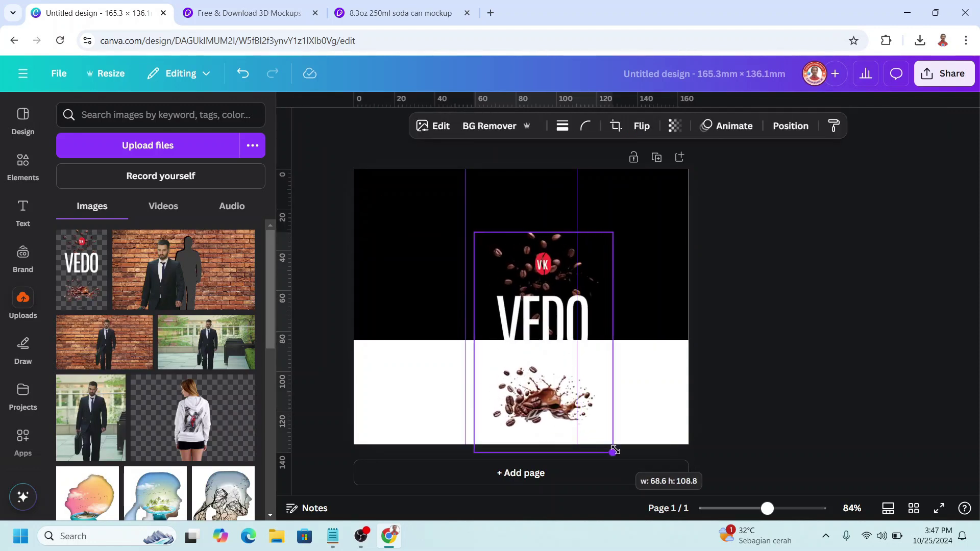
{"action": "left_click_drag", "start_coordinate": [531, 366], "coordinate": [524, 358]}
{"action": "left_click_drag", "start_coordinate": [451, 311], "coordinate": [465, 313]}
{"action": "left_click_drag", "start_coordinate": [590, 314], "coordinate": [577, 314]}
{"action": "left_click", "coordinate": [520, 178]}
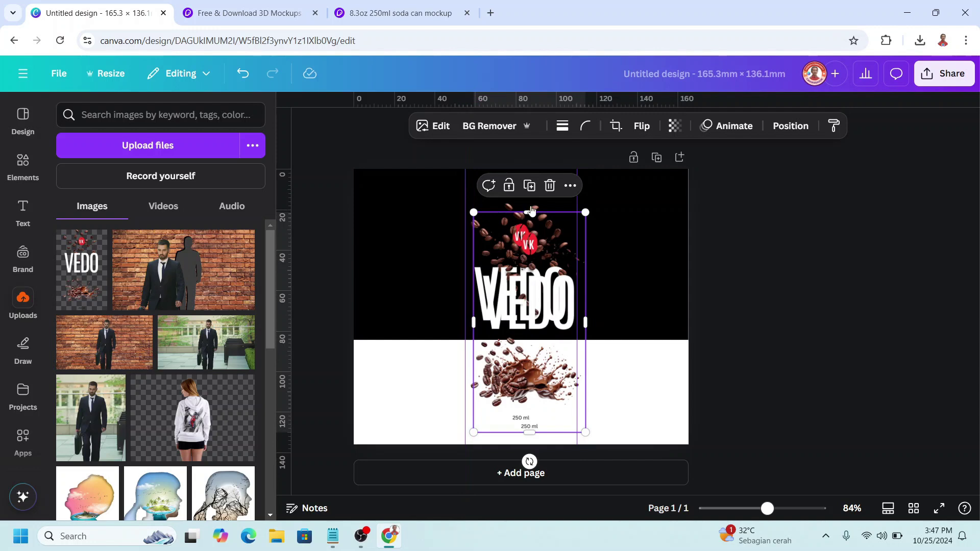
{"action": "left_click_drag", "start_coordinate": [539, 280], "coordinate": [642, 272]}
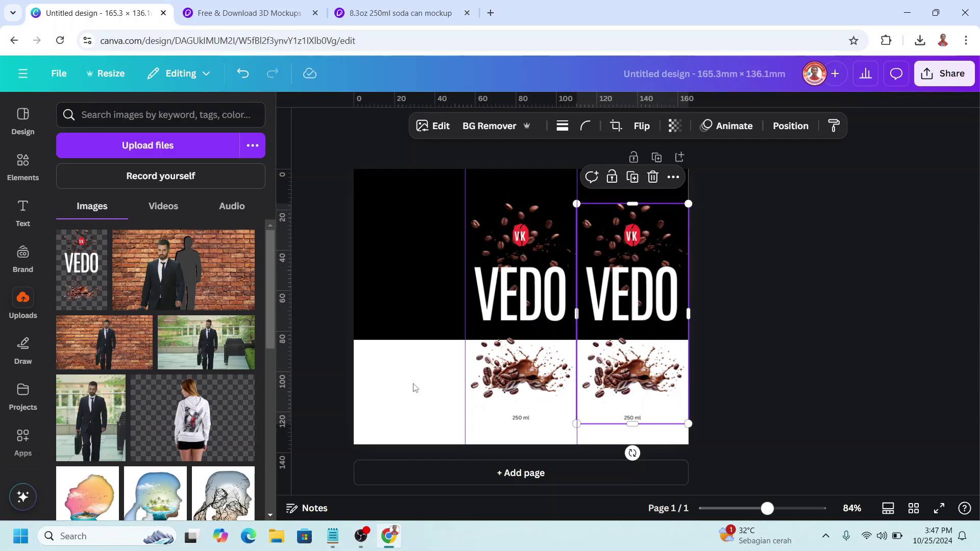
Add the Nutrition Facts table and paste the coffee description and manufacturer text into the left panel
{"action": "left_click", "coordinate": [21, 168]}
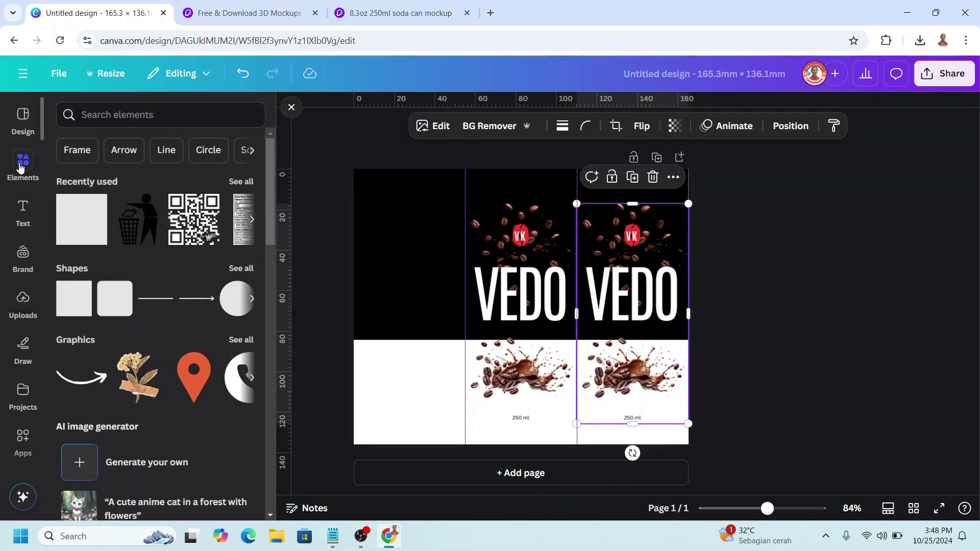
{"action": "left_click", "coordinate": [242, 181]}
{"action": "left_click_drag", "start_coordinate": [80, 240], "coordinate": [416, 263]}
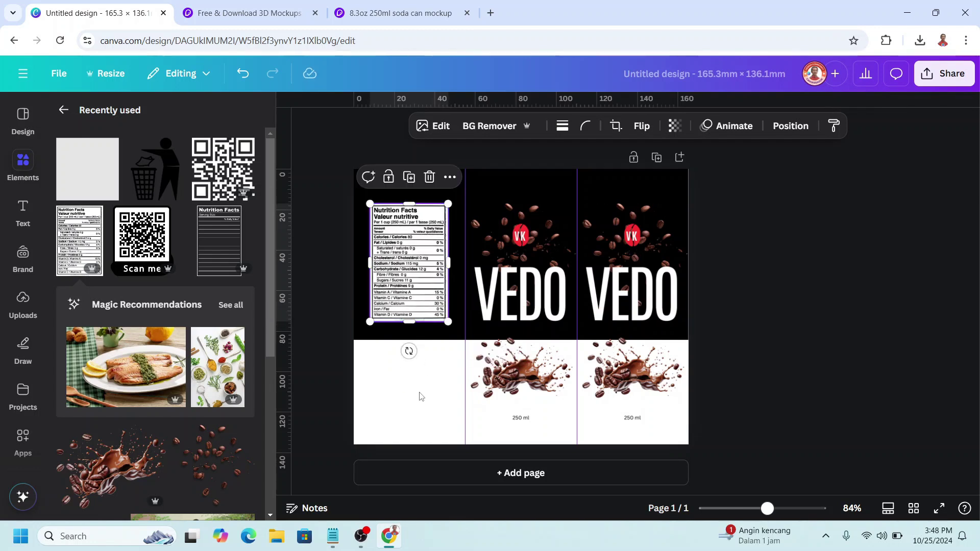
{"action": "type", "text": "Made from 100% coffee beans, typically using either spray-dried or freeze-dried methods. No additives, just pure coffee, unless specified as flavored."}
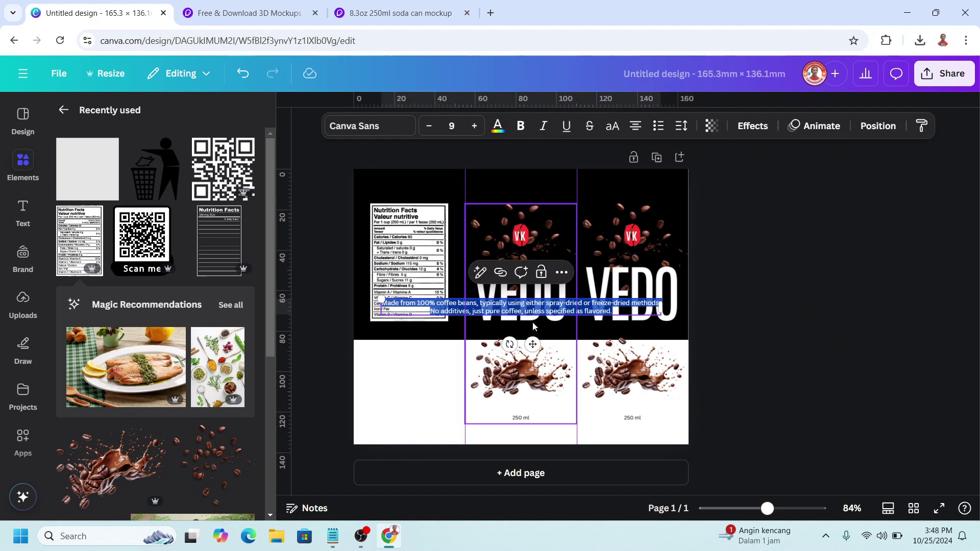
{"action": "left_click_drag", "start_coordinate": [667, 308], "coordinate": [460, 370]}
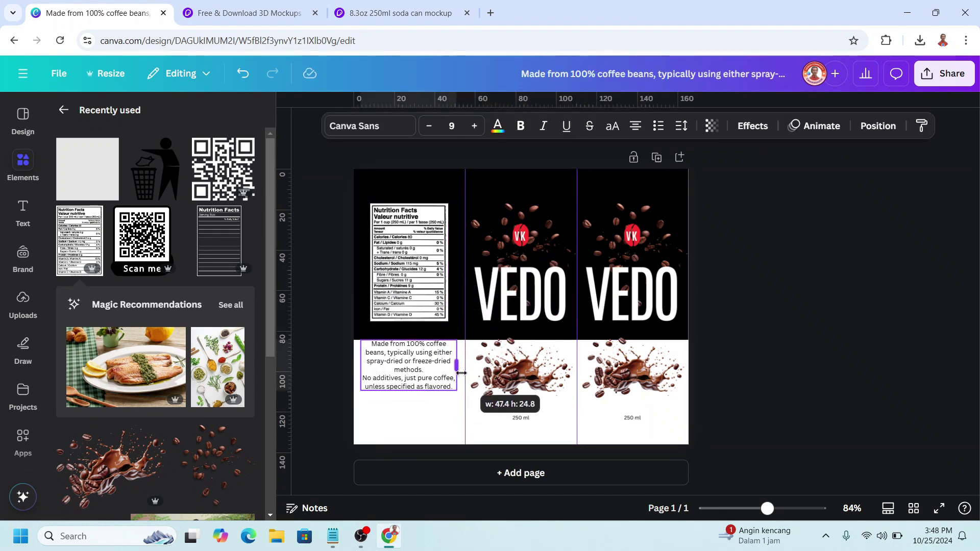
{"action": "key", "text": "ctrl+v"}
{"action": "left_click_drag", "start_coordinate": [520, 303], "coordinate": [421, 425]}
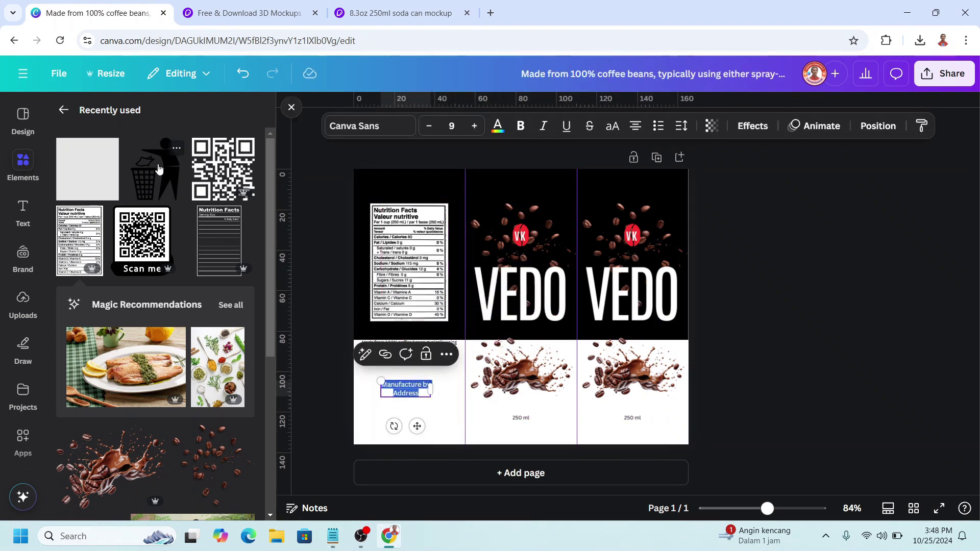
Add a small trash-disposal icon and a QR code at the bottom of the left panel
{"action": "left_click", "coordinate": [176, 153]}
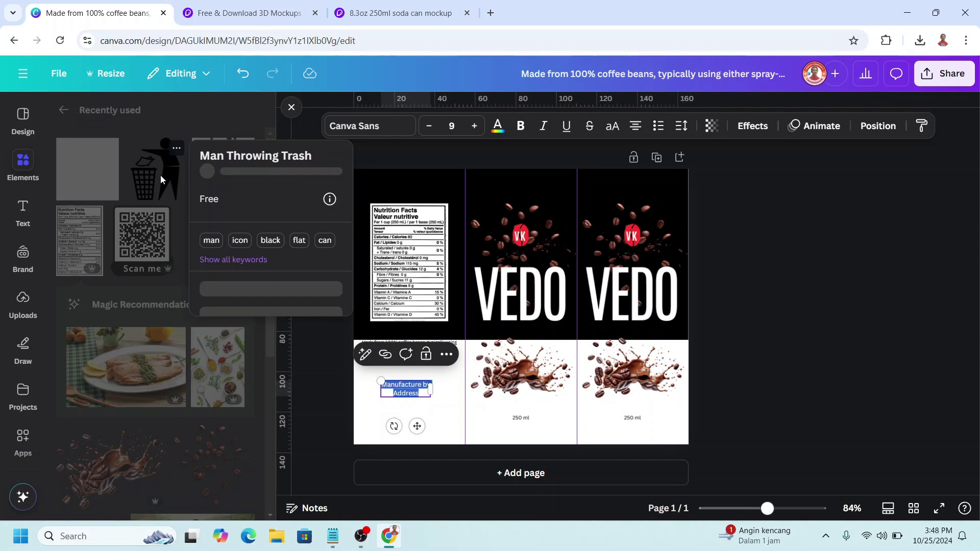
{"action": "left_click", "coordinate": [158, 182]}
{"action": "left_click_drag", "start_coordinate": [569, 285], "coordinate": [373, 421]}
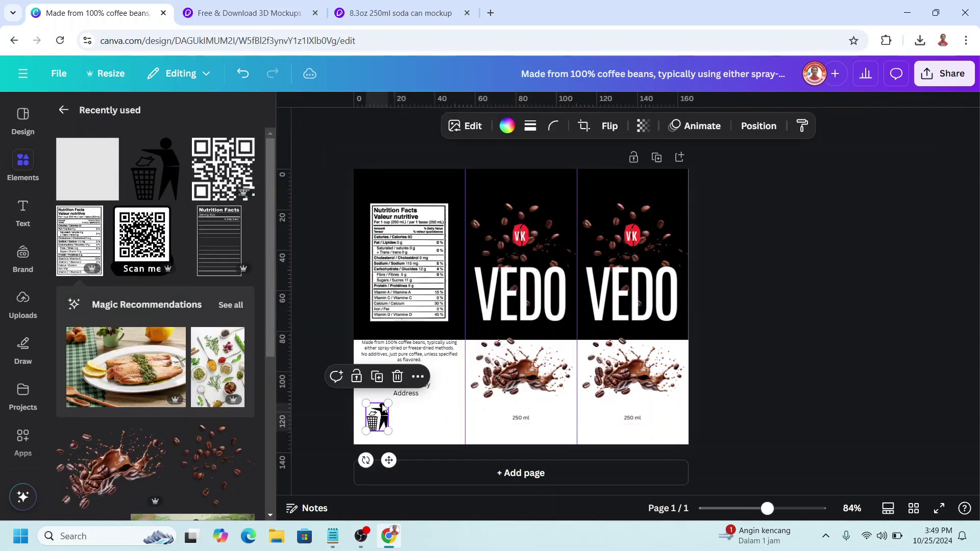
{"action": "left_click", "coordinate": [223, 168]}
{"action": "left_click", "coordinate": [247, 148]}
{"action": "left_click", "coordinate": [247, 148]}
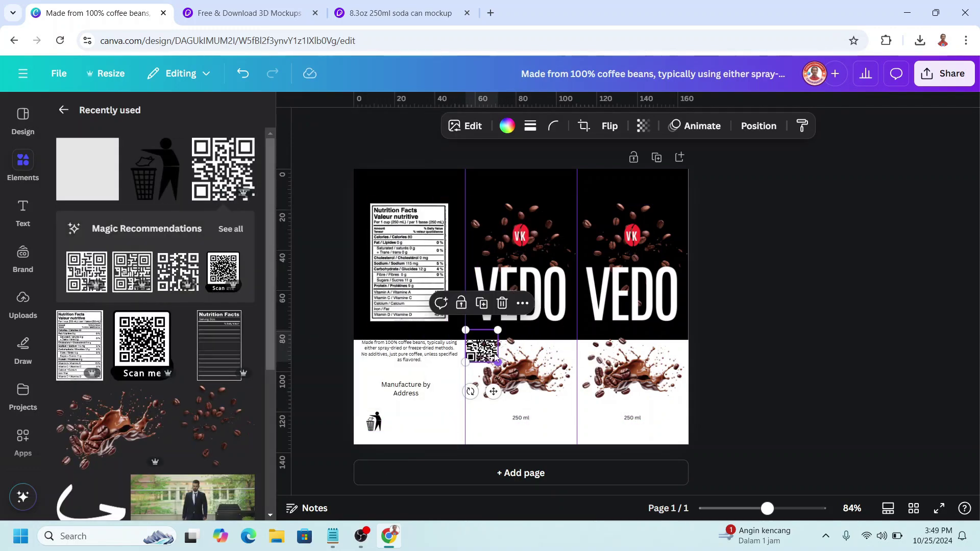
{"action": "left_click_drag", "start_coordinate": [484, 350], "coordinate": [431, 416]}
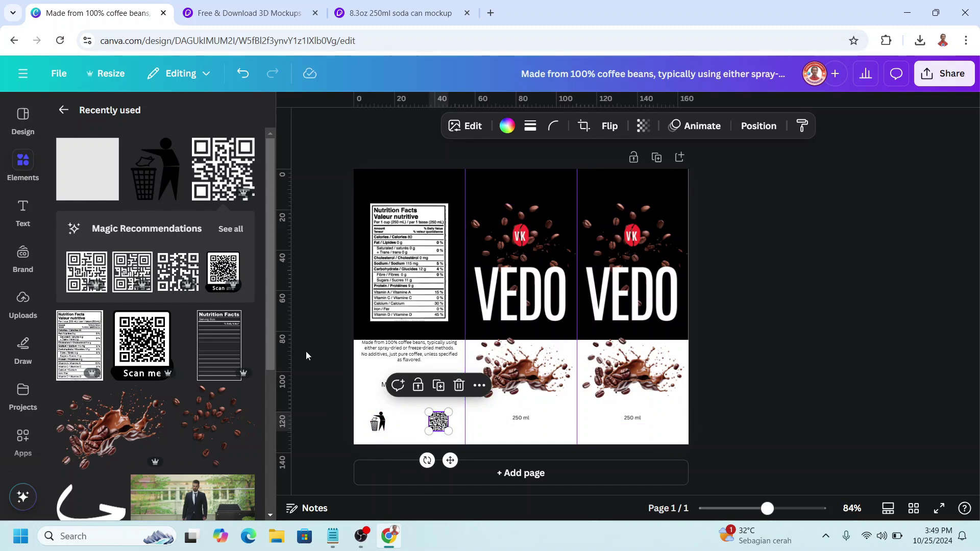
Add an orange square to the middle panel, flatten it into a thin bar with corner rounding 14
{"action": "left_click", "coordinate": [108, 153]}
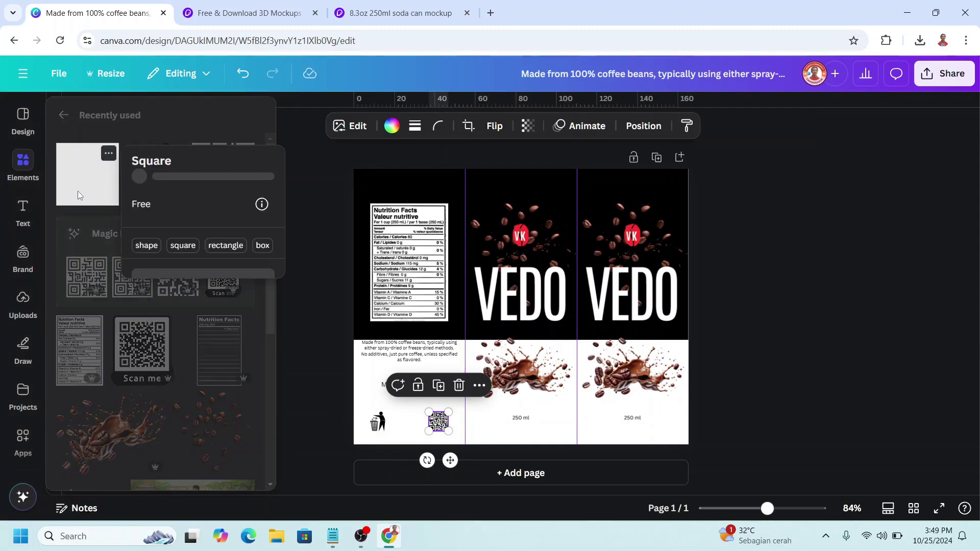
{"action": "left_click", "coordinate": [84, 176]}
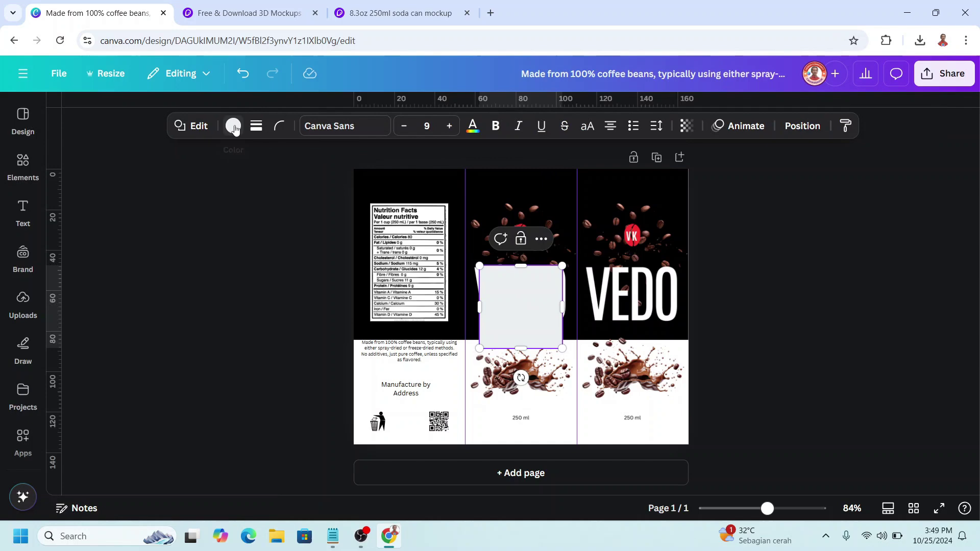
{"action": "left_click", "coordinate": [233, 126]}
{"action": "scroll", "coordinate": [204, 335], "scroll_direction": "down", "scroll_amount": 3}
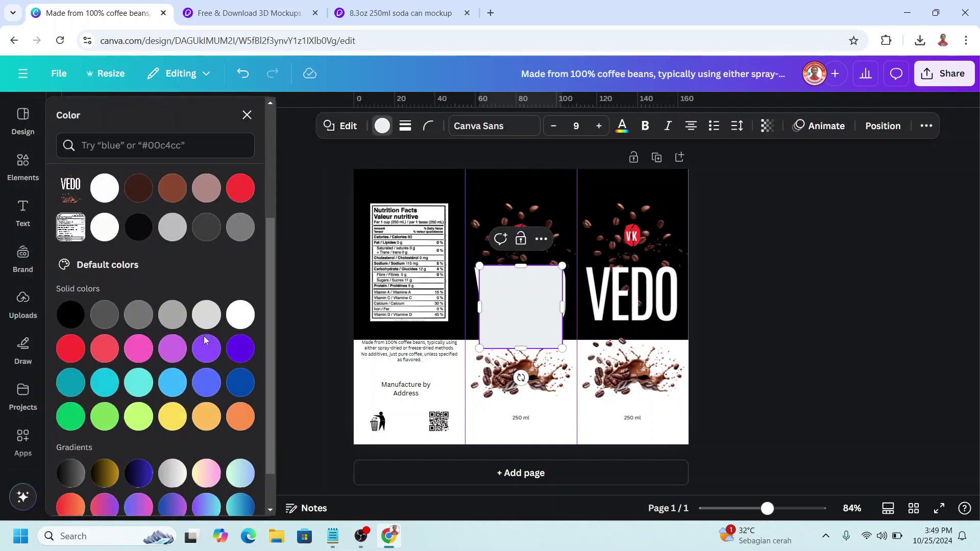
{"action": "left_click", "coordinate": [238, 414]}
{"action": "left_click_drag", "start_coordinate": [520, 266], "coordinate": [522, 328]}
{"action": "left_click", "coordinate": [428, 127]}
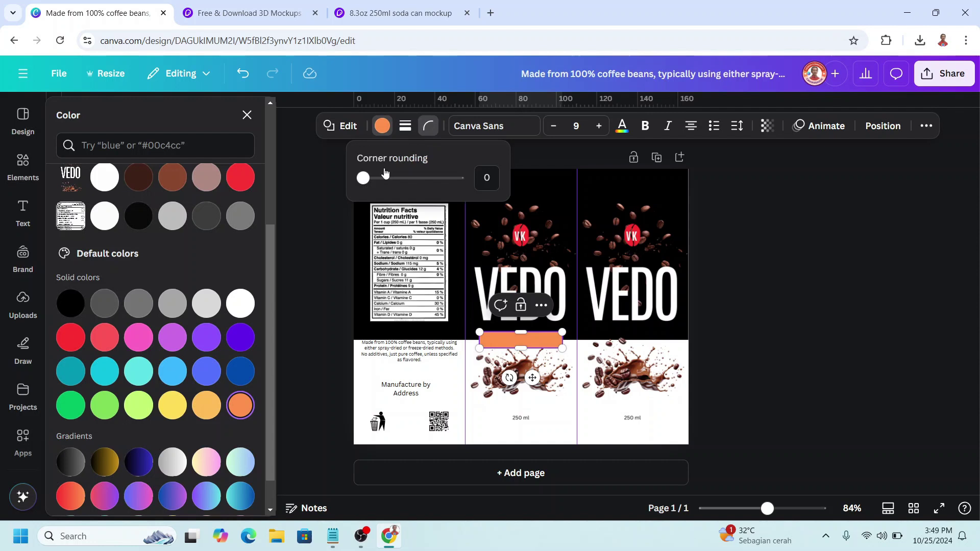
{"action": "left_click_drag", "start_coordinate": [363, 177], "coordinate": [376, 177]}
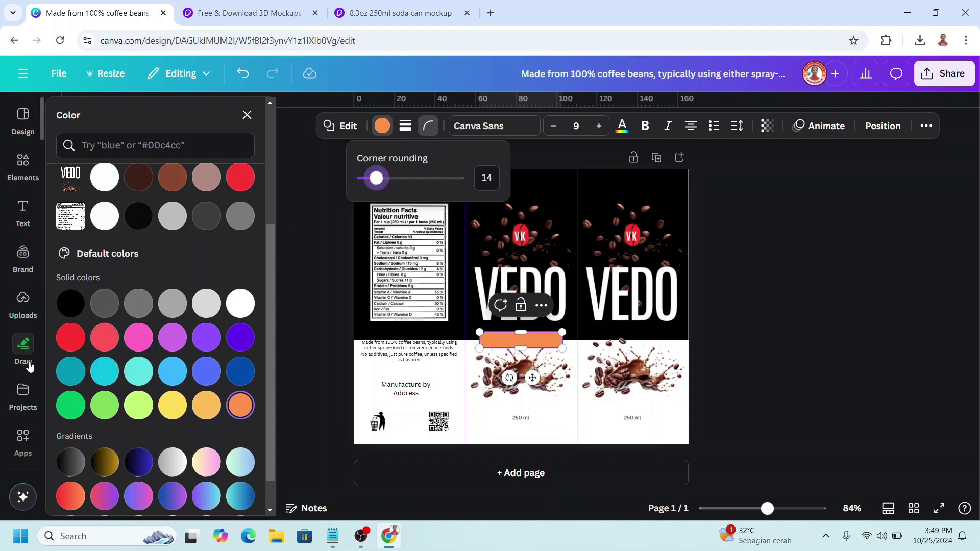
Add bold ORIGINAL text at size 13.9, centred on the orange pill
{"action": "left_click", "coordinate": [23, 209]}
{"action": "left_click", "coordinate": [131, 382]}
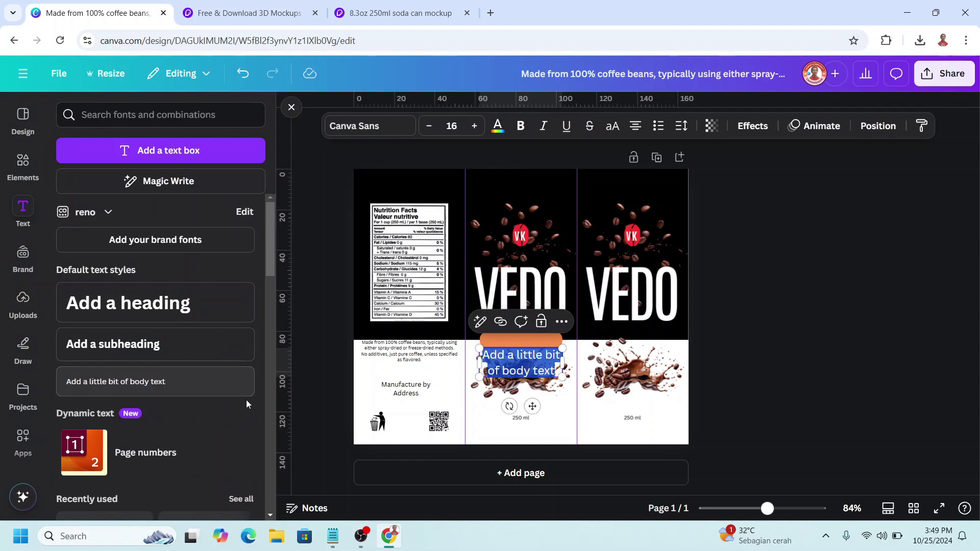
{"action": "type", "text": "ORIGINAL"}
{"action": "left_click", "coordinate": [520, 125]}
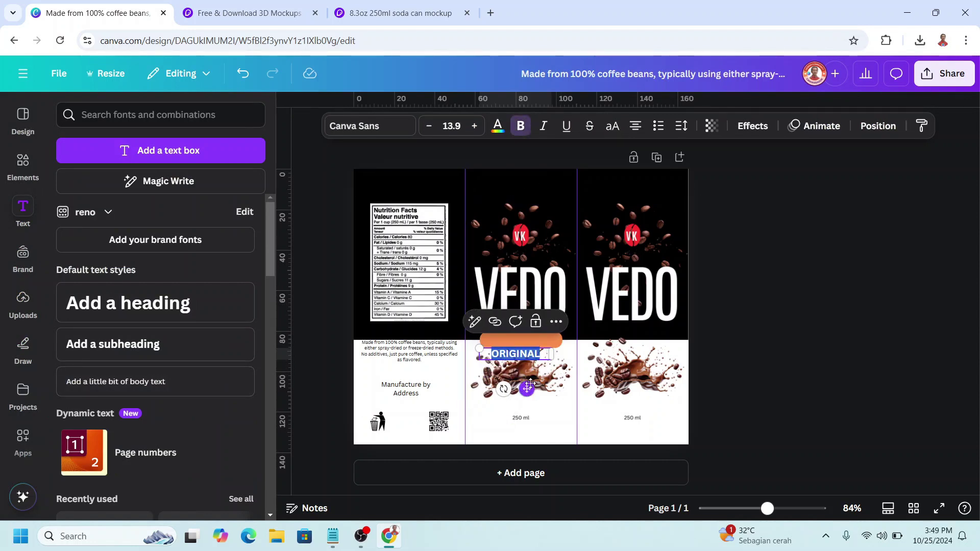
{"action": "left_click_drag", "start_coordinate": [530, 383], "coordinate": [535, 377]}
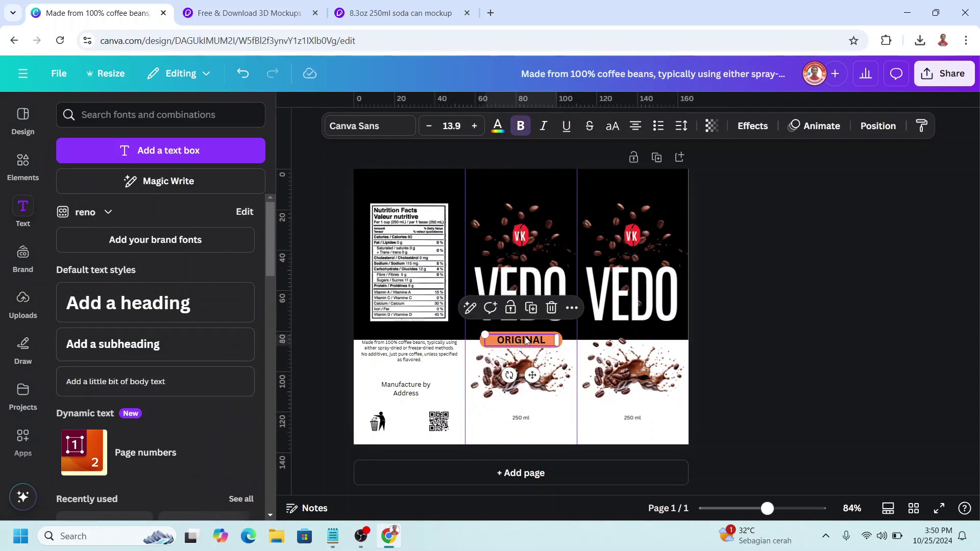
Duplicate the text below, reword it to BLACK COFFEE DRINK, and set its size to 8
{"action": "left_click", "coordinate": [540, 316]}
{"action": "left_click_drag", "start_coordinate": [544, 377], "coordinate": [530, 440]}
{"action": "left_click_drag", "start_coordinate": [491, 411], "coordinate": [523, 411]}
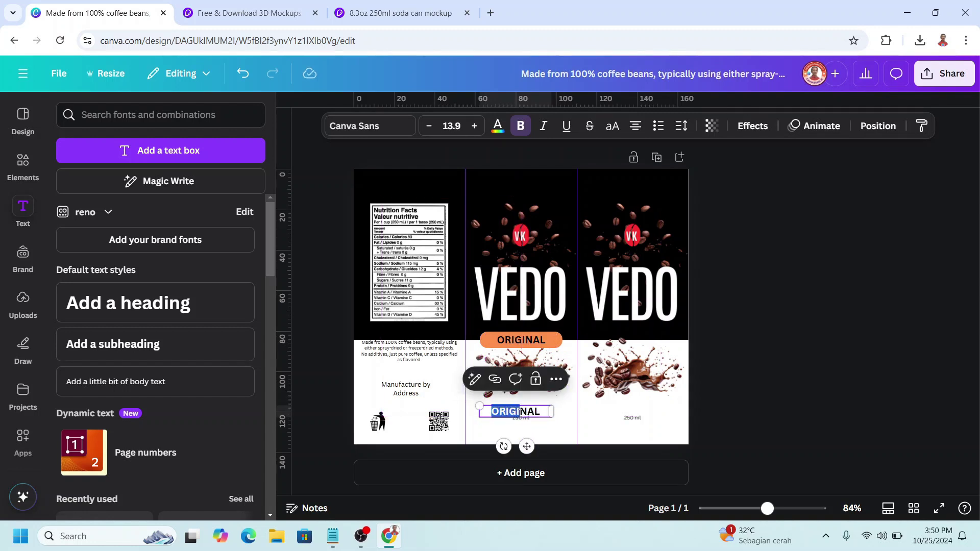
{"action": "type", "text": "BLAC"}
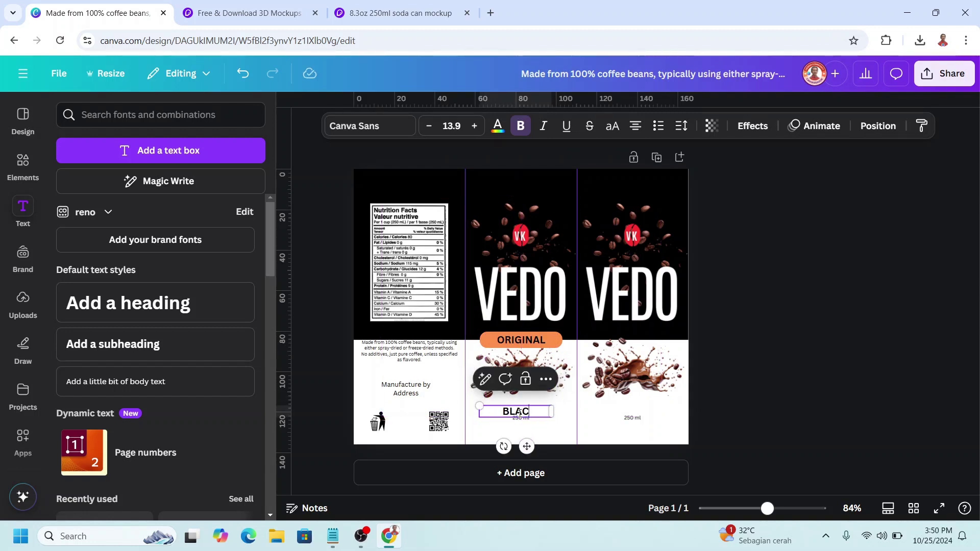
{"action": "type", "text": "K COFFEE DRINK"}
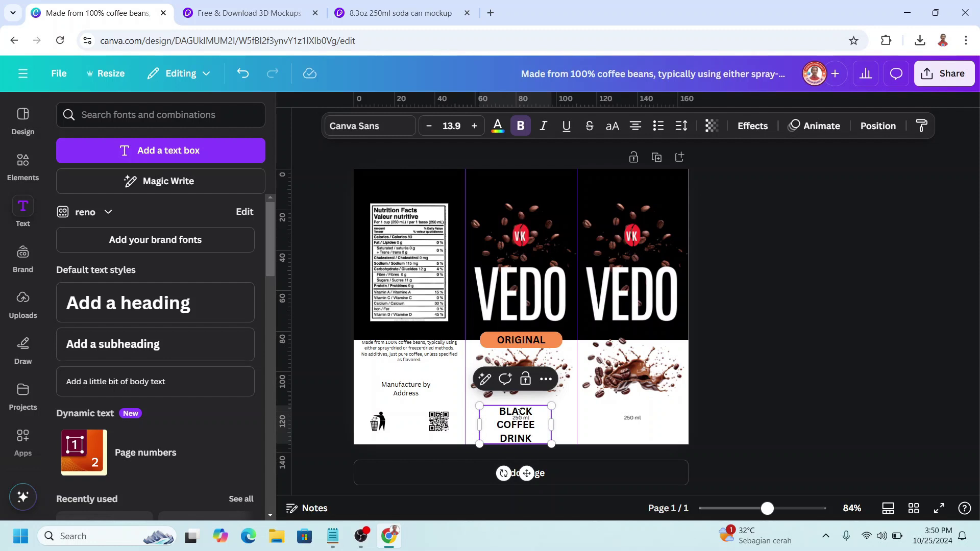
{"action": "key", "text": "ctrl+a"}
{"action": "left_click", "coordinate": [452, 125]}
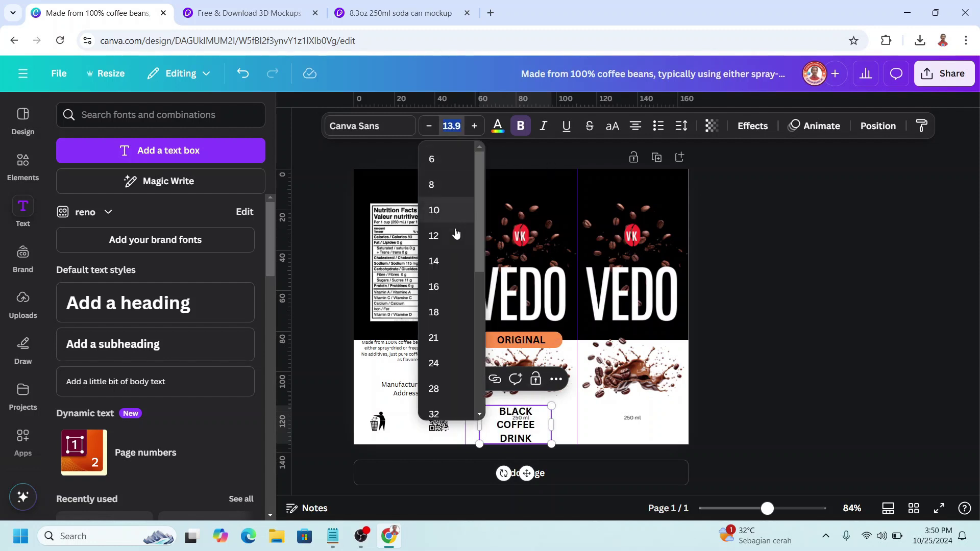
{"action": "left_click", "coordinate": [432, 184]}
Group the orange badge, ORIGINAL and caption layers, then copy the group onto the right panel
{"action": "left_click", "coordinate": [874, 126]}
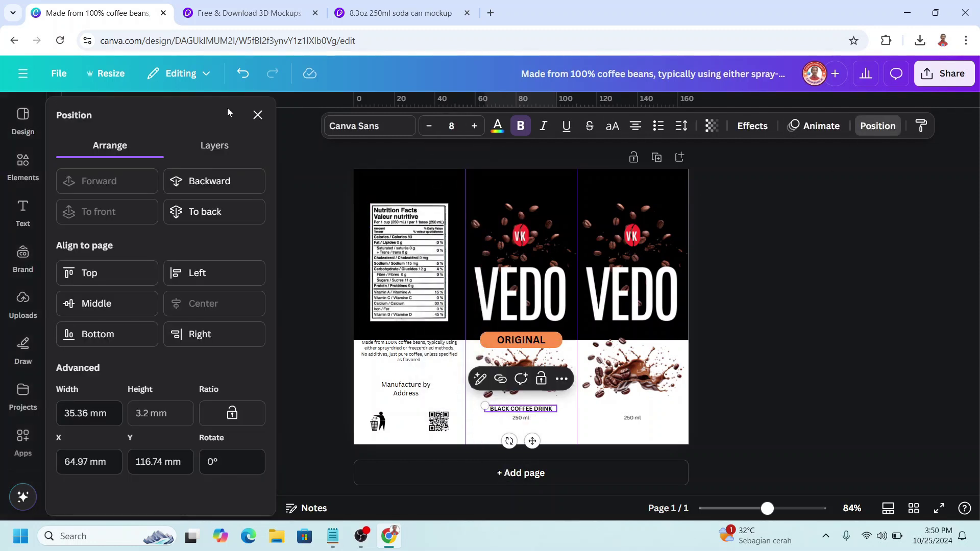
{"action": "left_click", "coordinate": [214, 146]}
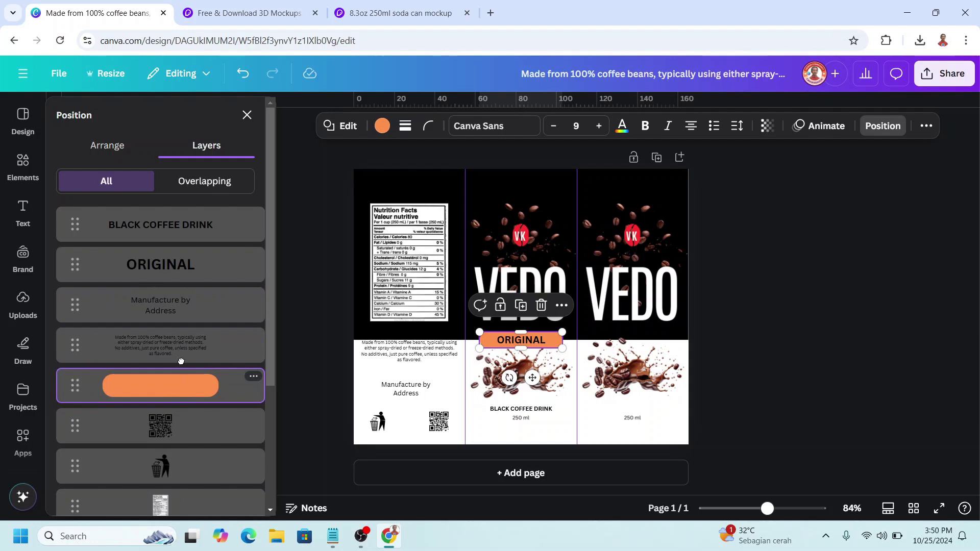
{"action": "left_click_drag", "start_coordinate": [184, 394], "coordinate": [176, 304]}
{"action": "left_click", "coordinate": [201, 261], "text": "shift"}
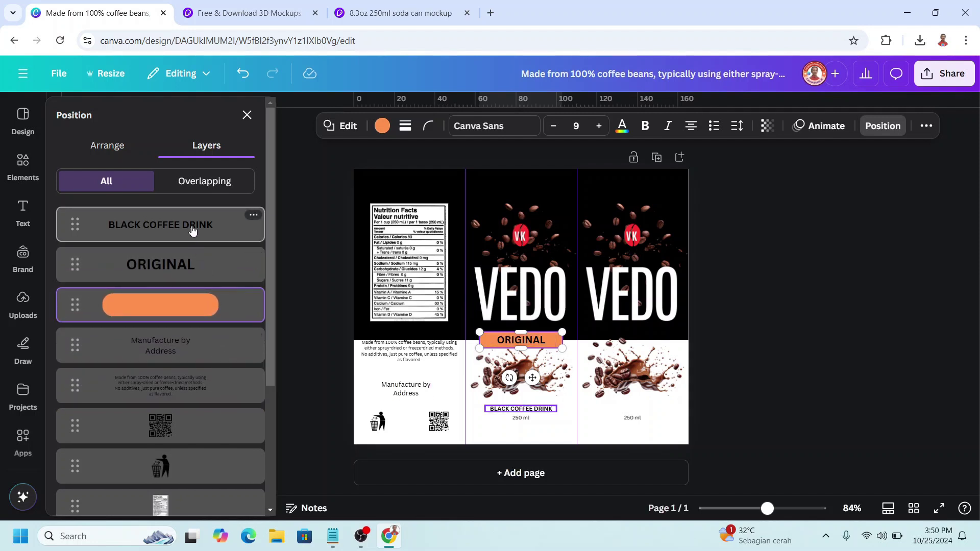
{"action": "left_click", "coordinate": [193, 228], "text": "shift"}
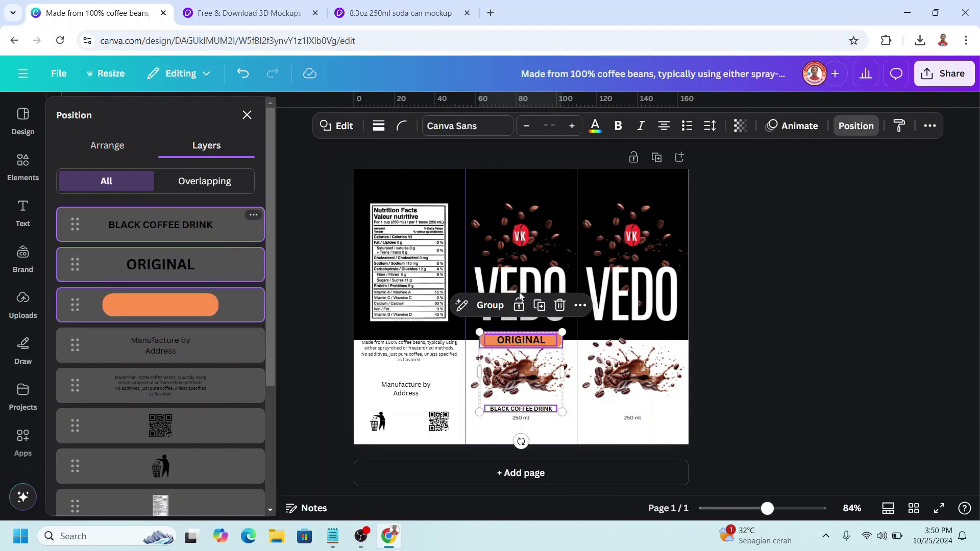
{"action": "left_click", "coordinate": [490, 305]}
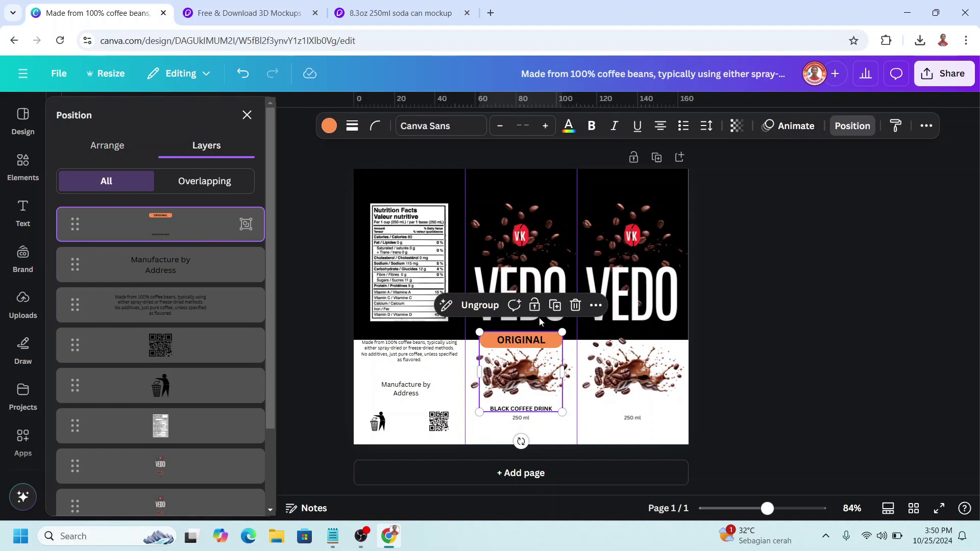
{"action": "left_click", "coordinate": [555, 306]}
{"action": "left_click_drag", "start_coordinate": [542, 380], "coordinate": [641, 368]}
Download the label as a PNG and switch to the Pacdora tab
{"action": "left_click", "coordinate": [942, 81]}
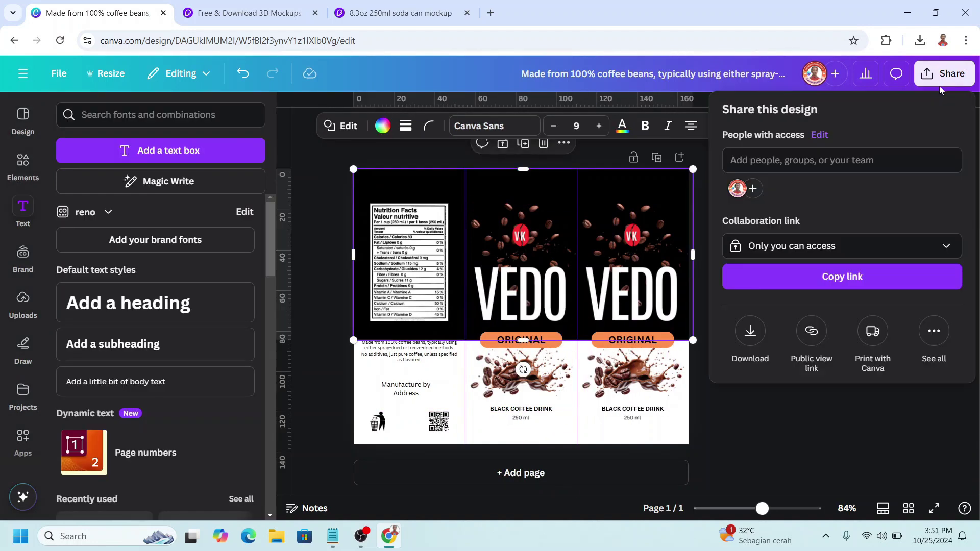
{"action": "left_click", "coordinate": [750, 331]}
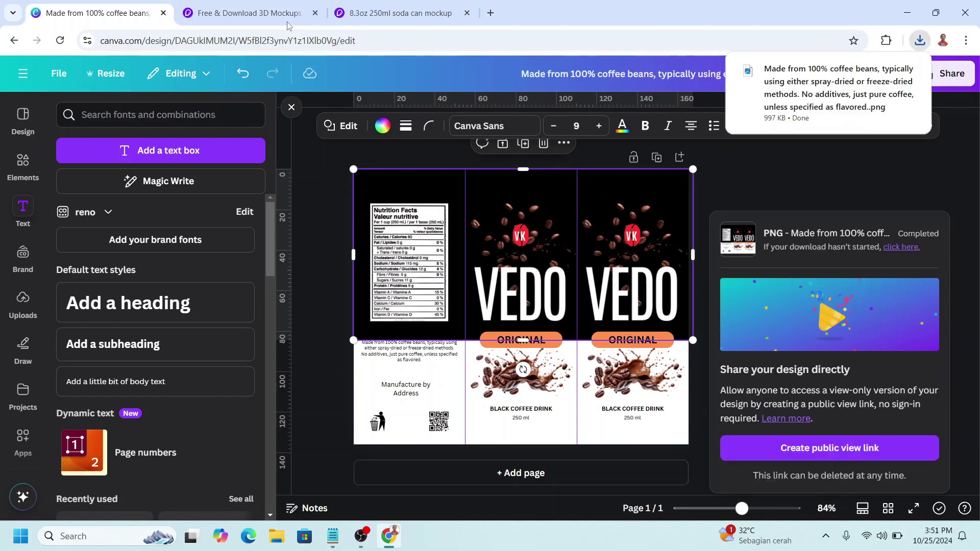
{"action": "left_click", "coordinate": [369, 13]}
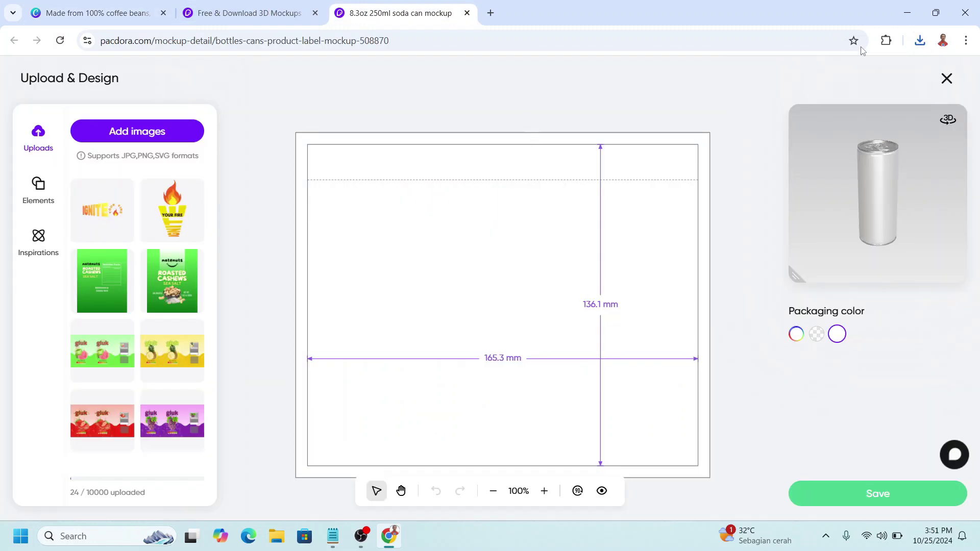
Drag the downloaded label PNG from Chrome's downloads onto the can dieline and save it
{"action": "left_click", "coordinate": [920, 43]}
{"action": "left_click_drag", "start_coordinate": [815, 106], "coordinate": [439, 299]}
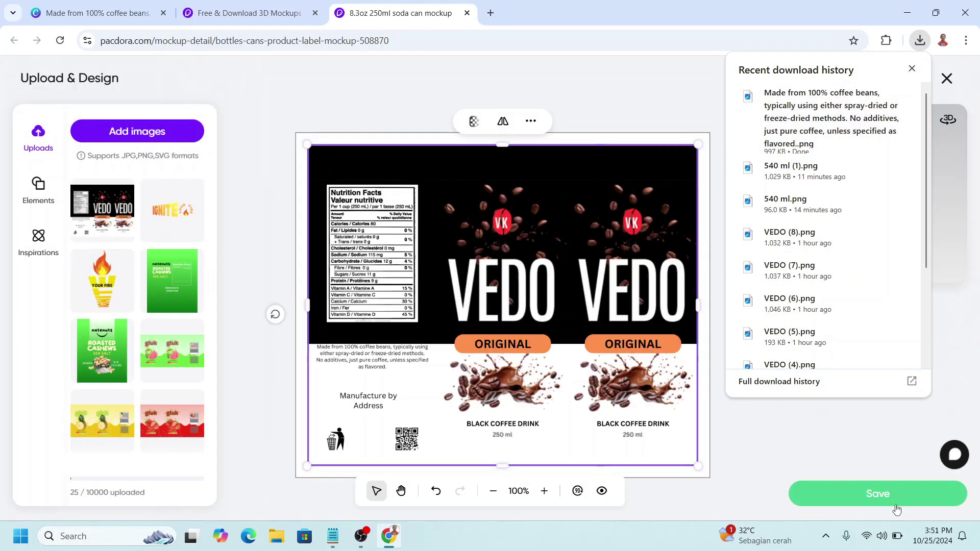
{"action": "left_click", "coordinate": [892, 500]}
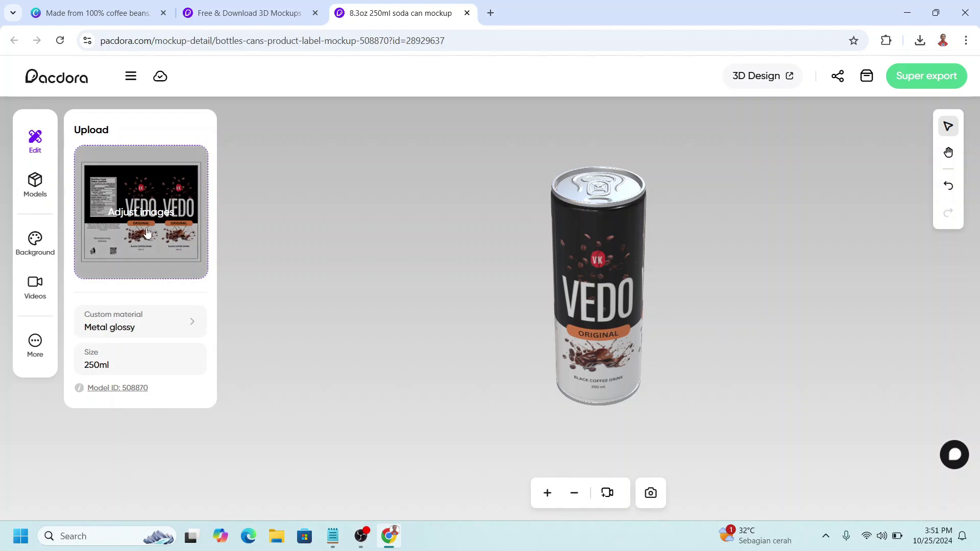
Apply the peach #E6B980 to #EACDA3 gradient background, after glancing at the Image and Color options
{"action": "left_click", "coordinate": [34, 243]}
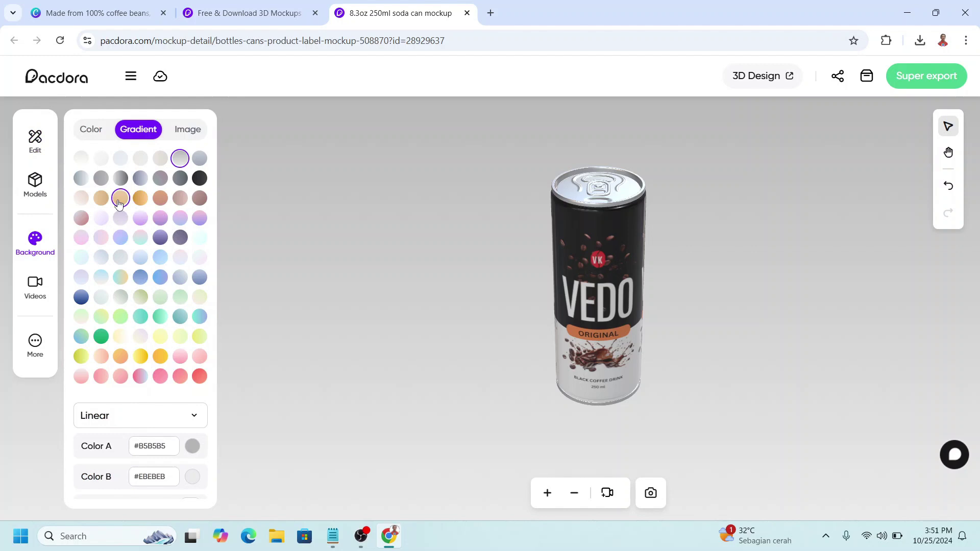
{"action": "left_click", "coordinate": [120, 198]}
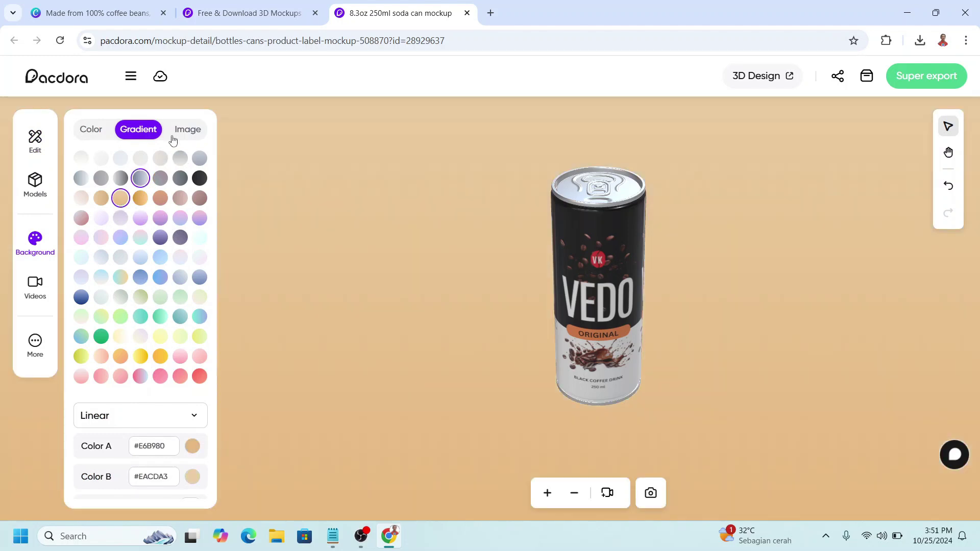
{"action": "left_click", "coordinate": [188, 132]}
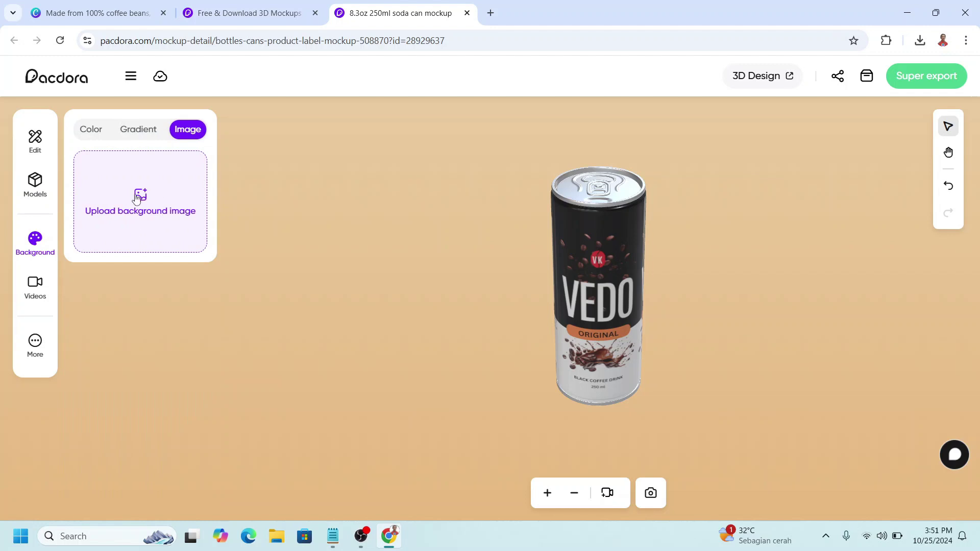
{"action": "left_click", "coordinate": [87, 130]}
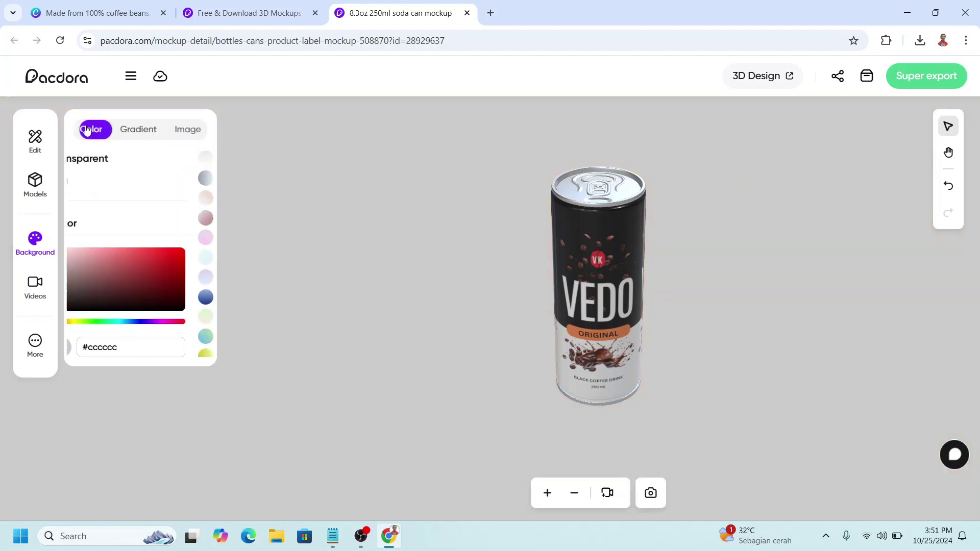
{"action": "left_click", "coordinate": [138, 134]}
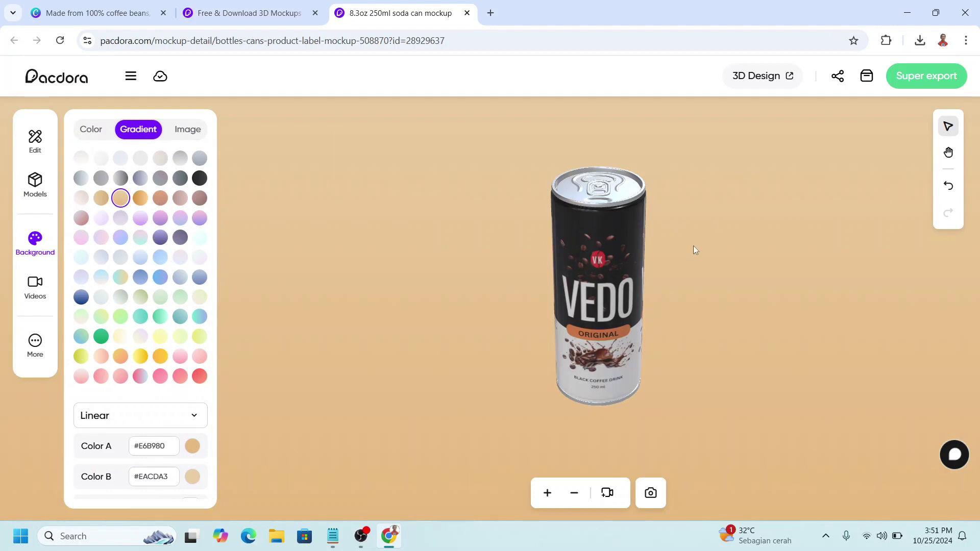
Export the VEDO can from Super export's Videos tab as a 4s-style 3:4 MP4
{"action": "left_click", "coordinate": [919, 76]}
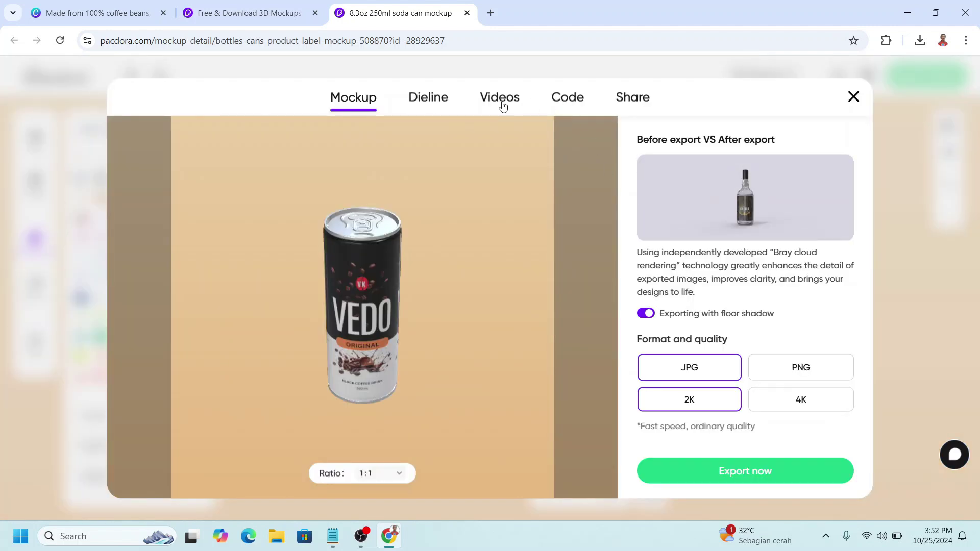
{"action": "left_click", "coordinate": [502, 98]}
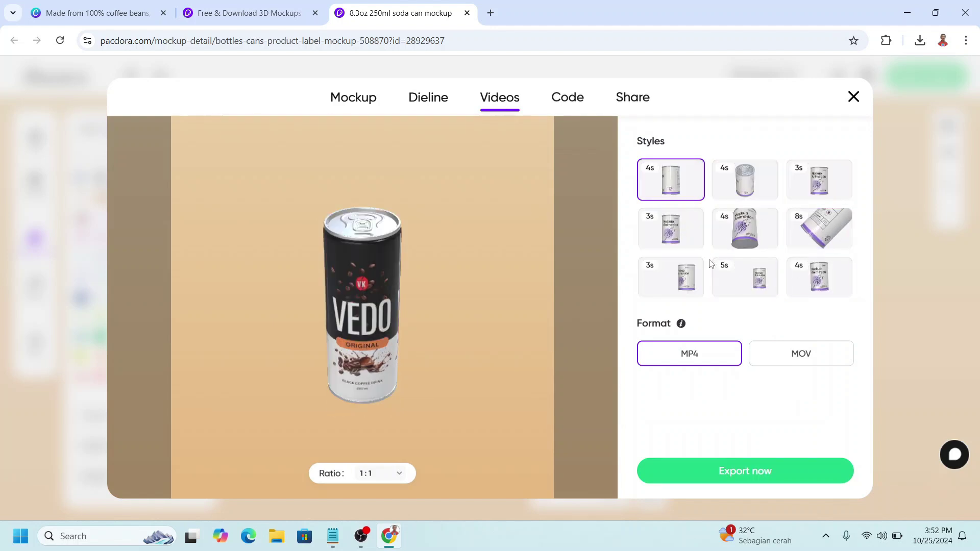
{"action": "left_click", "coordinate": [826, 278]}
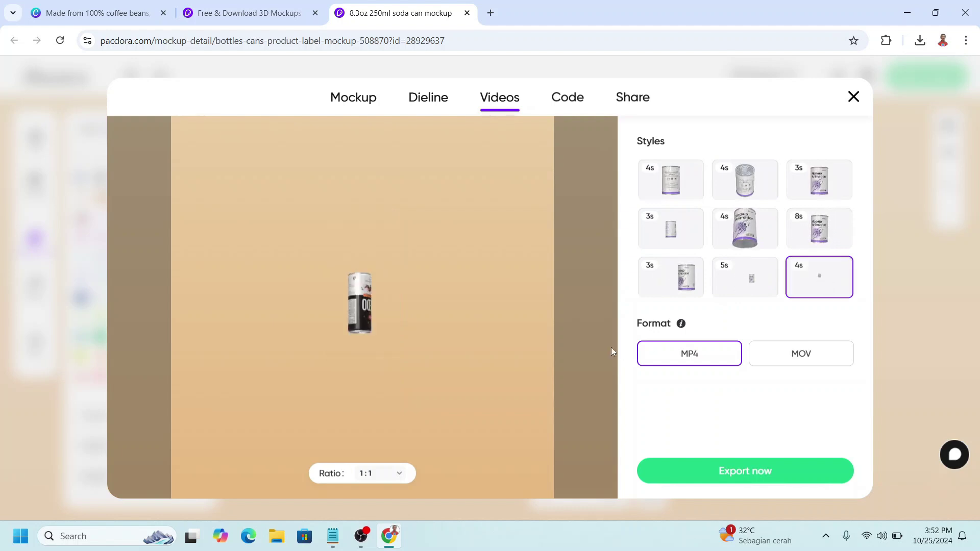
{"action": "left_click", "coordinate": [400, 475]}
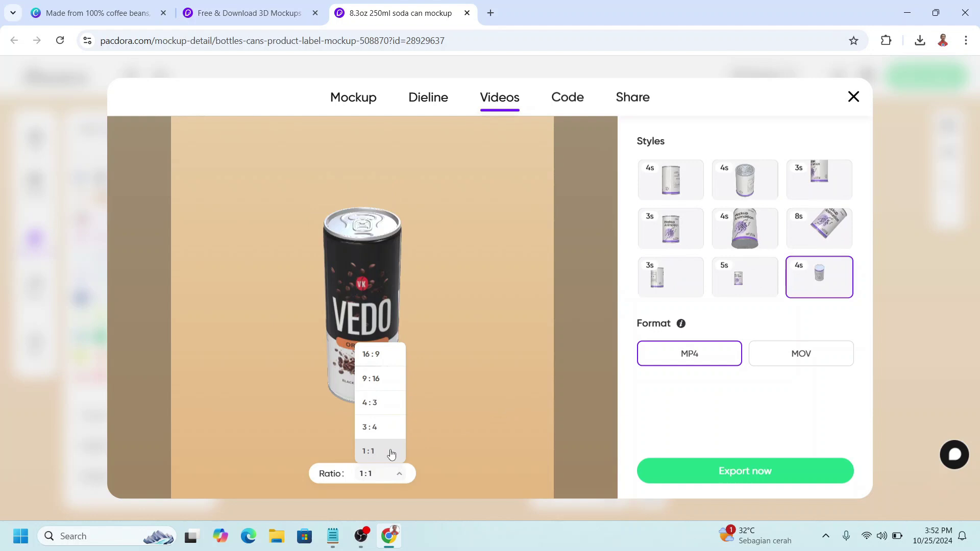
{"action": "left_click", "coordinate": [375, 433]}
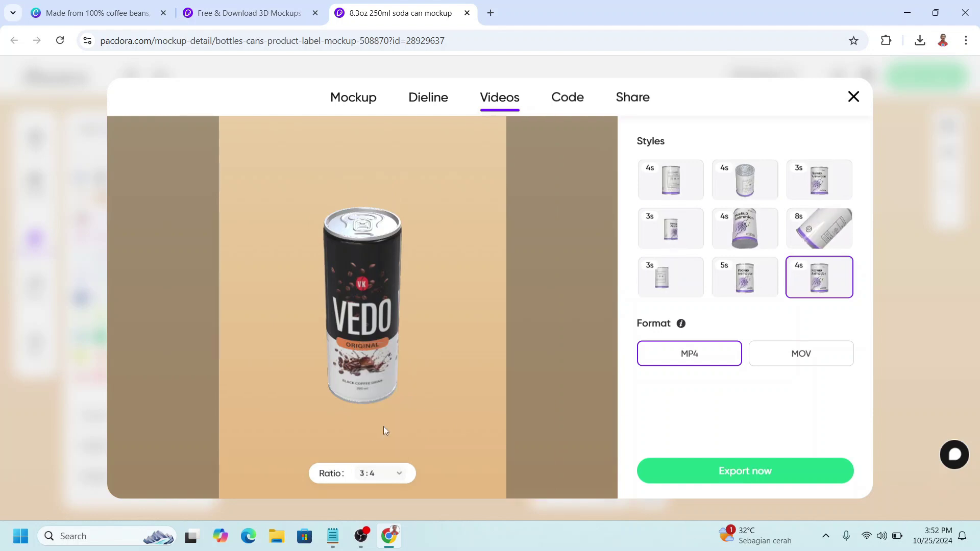
{"action": "left_click", "coordinate": [756, 474]}
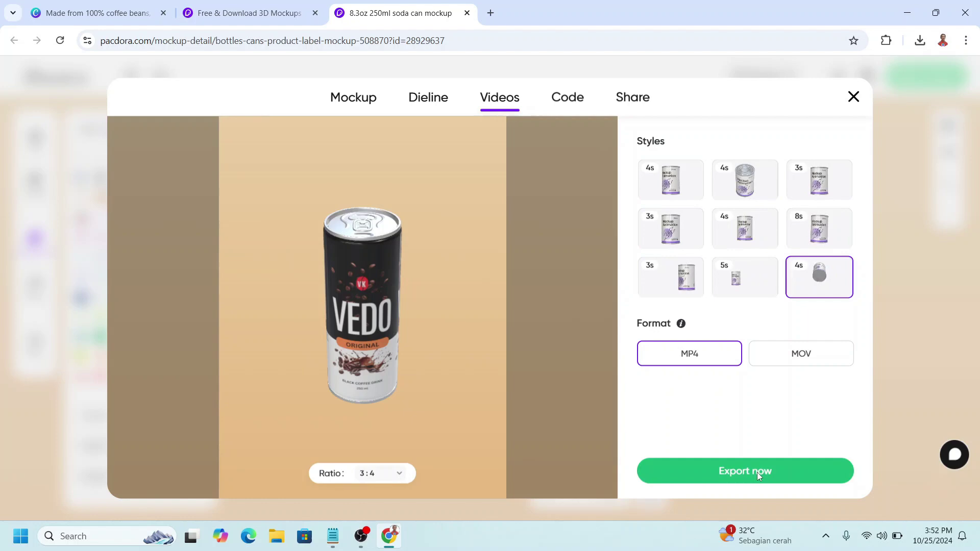